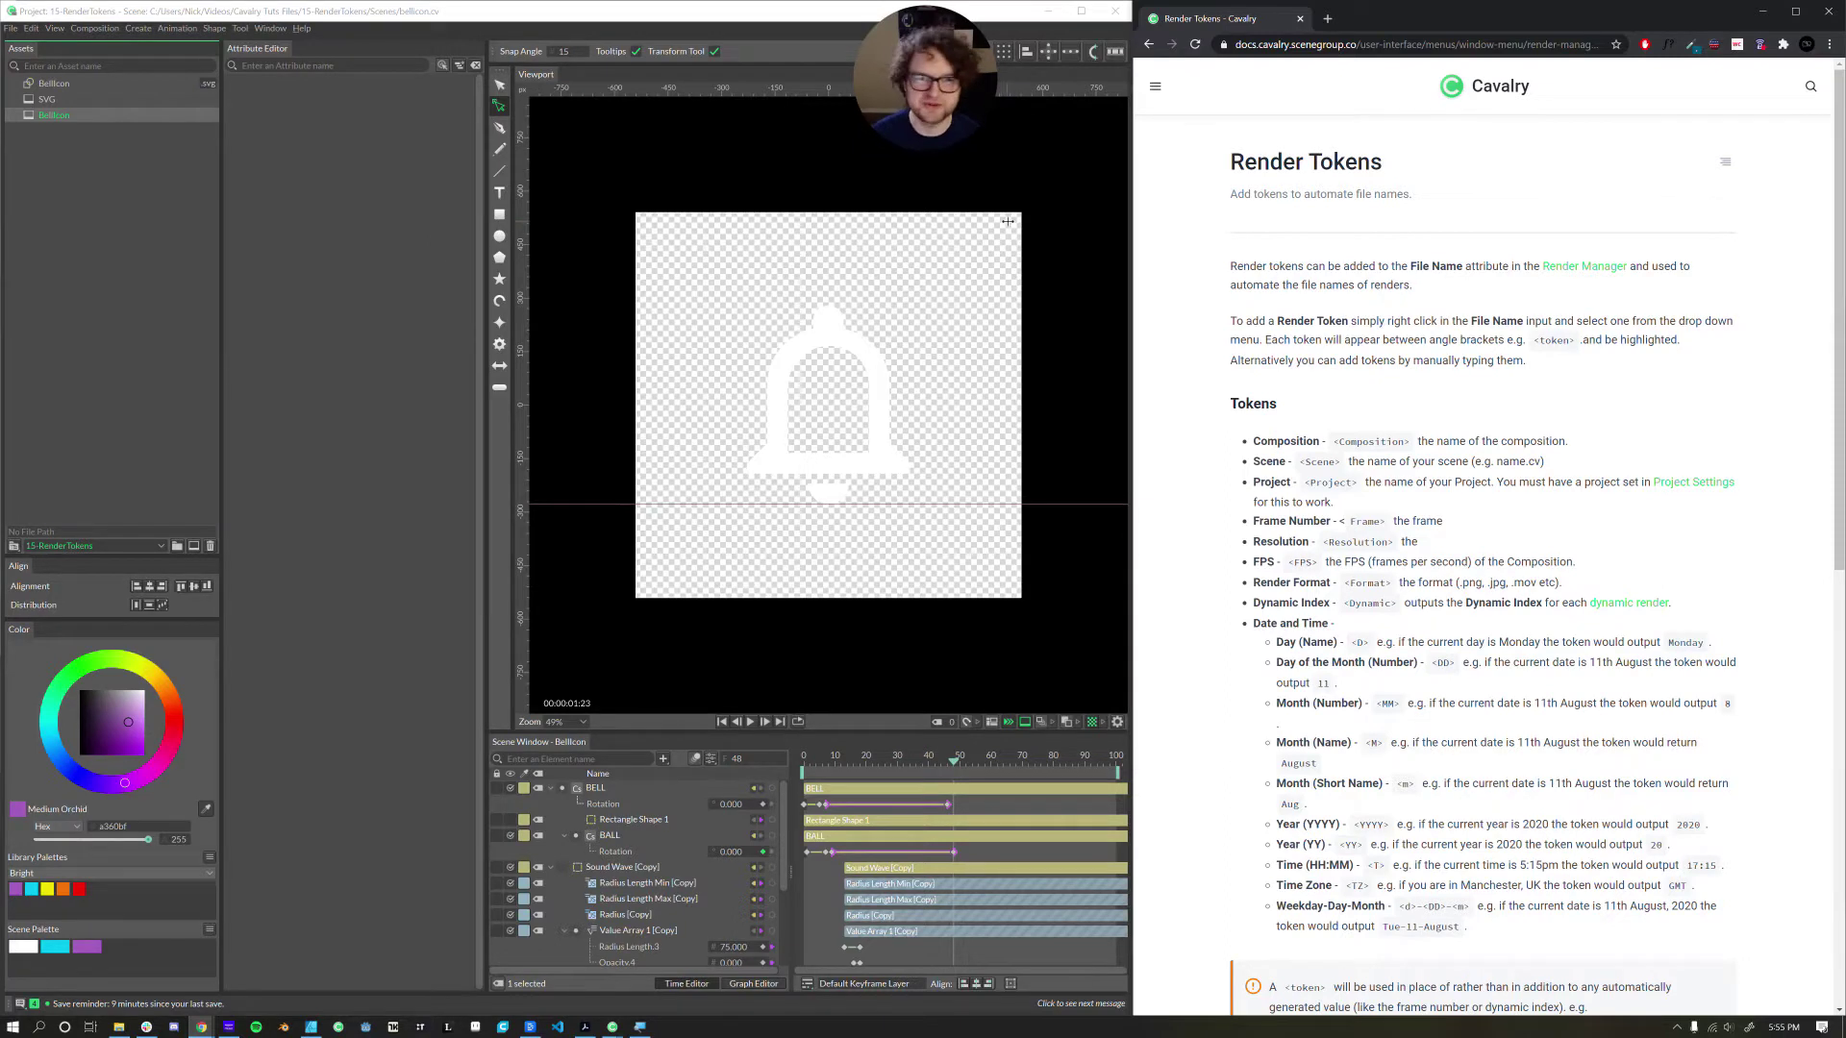
- Rewind the bell animation to frame 0, then play and stop it
left_click(839, 416)
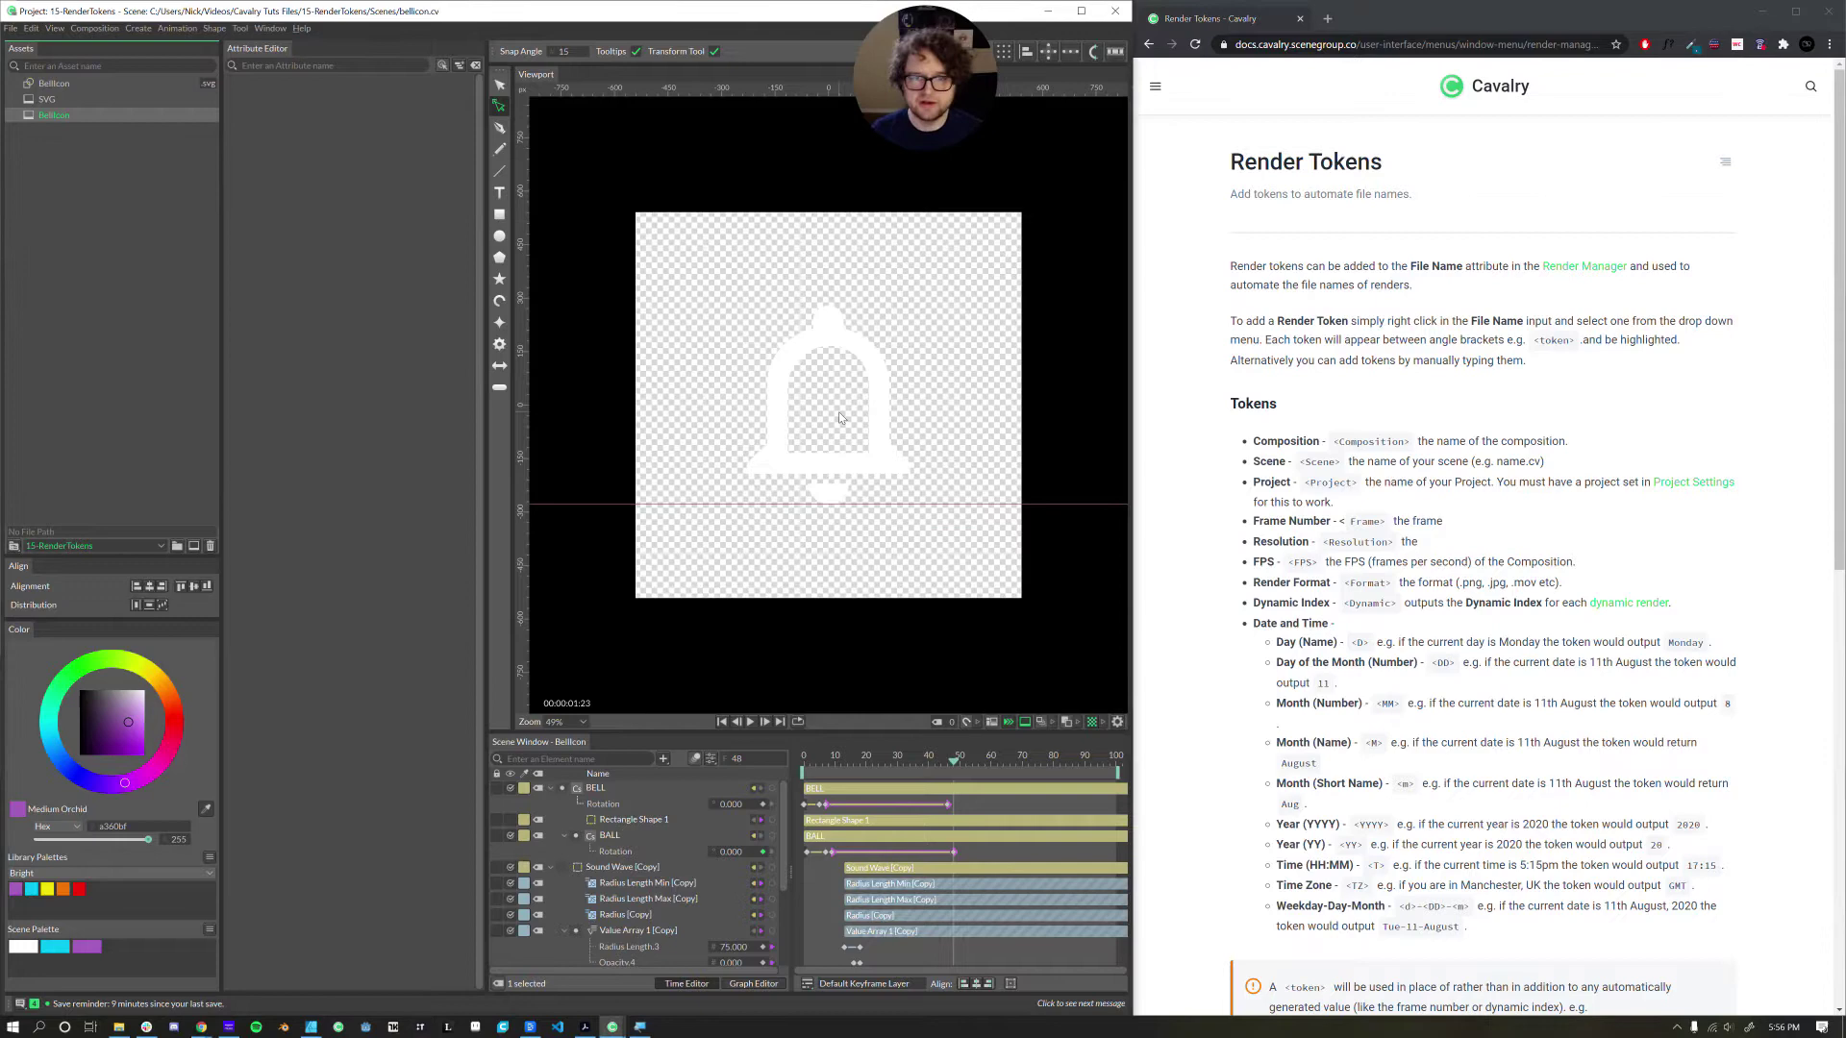
left_click_drag(953, 760, 753, 726)
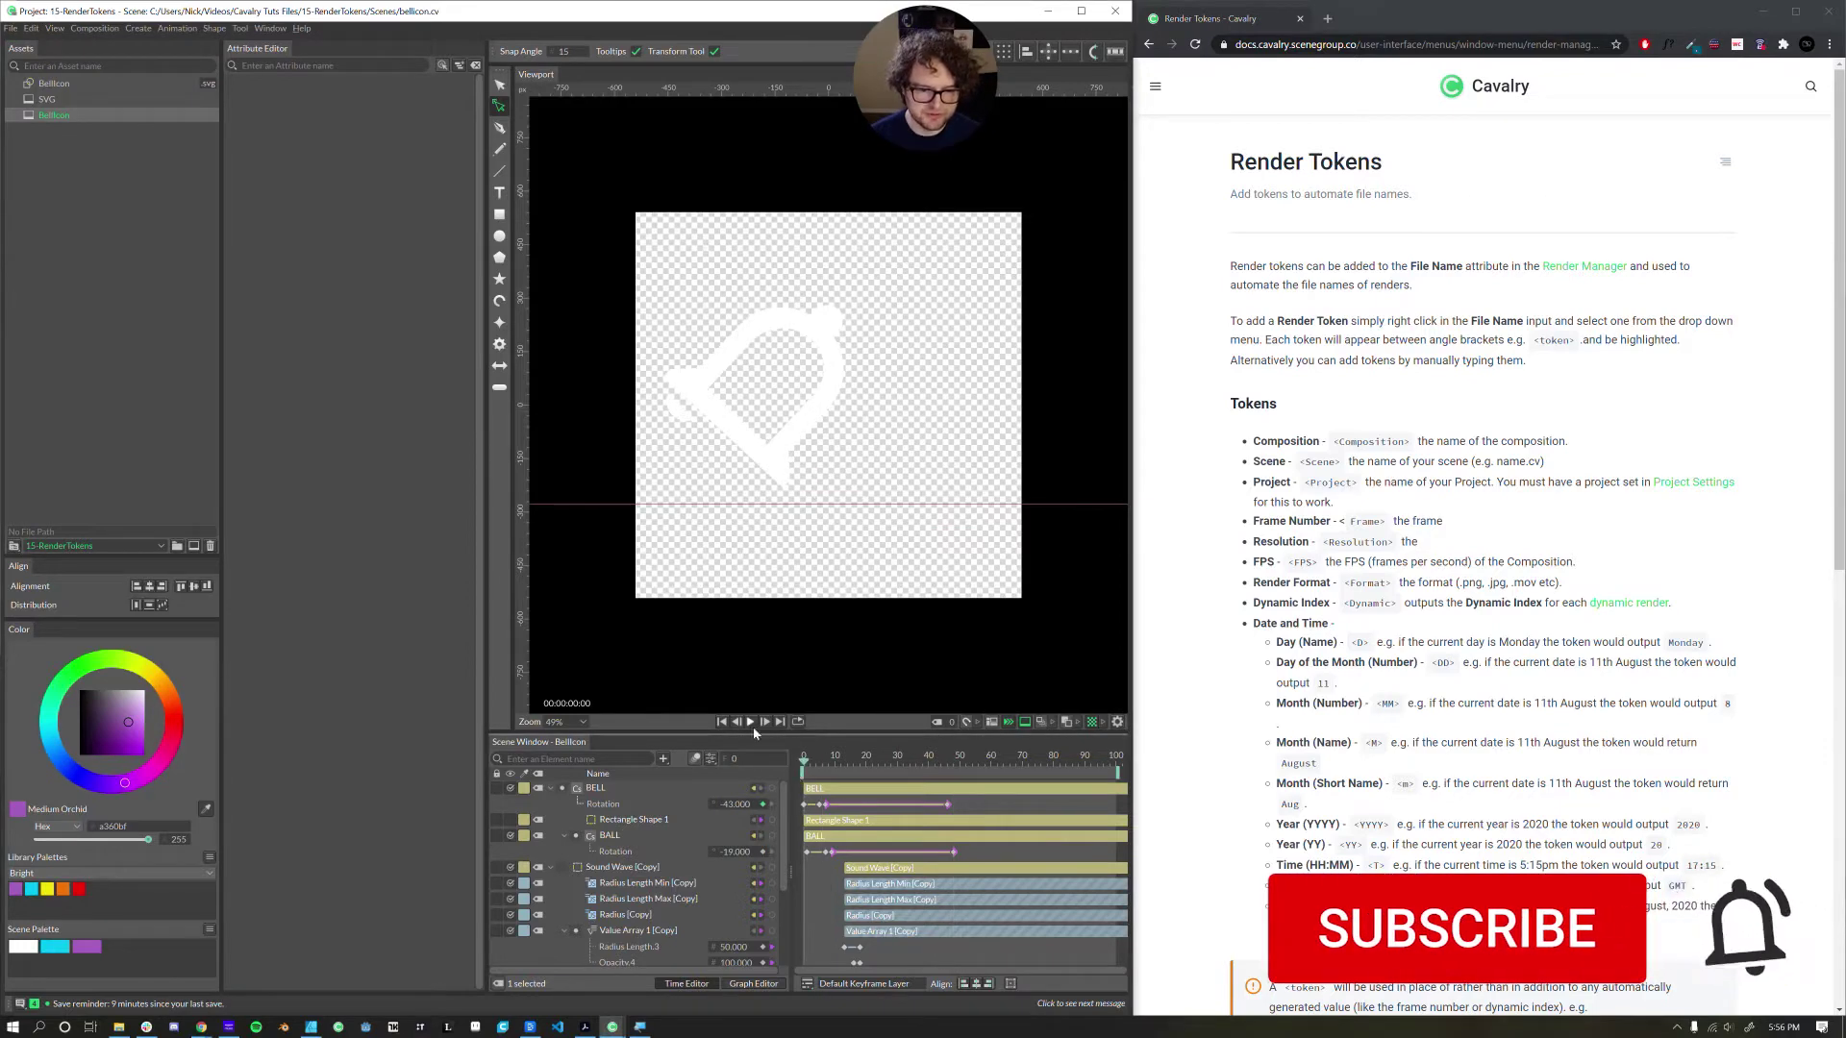
left_click(751, 723)
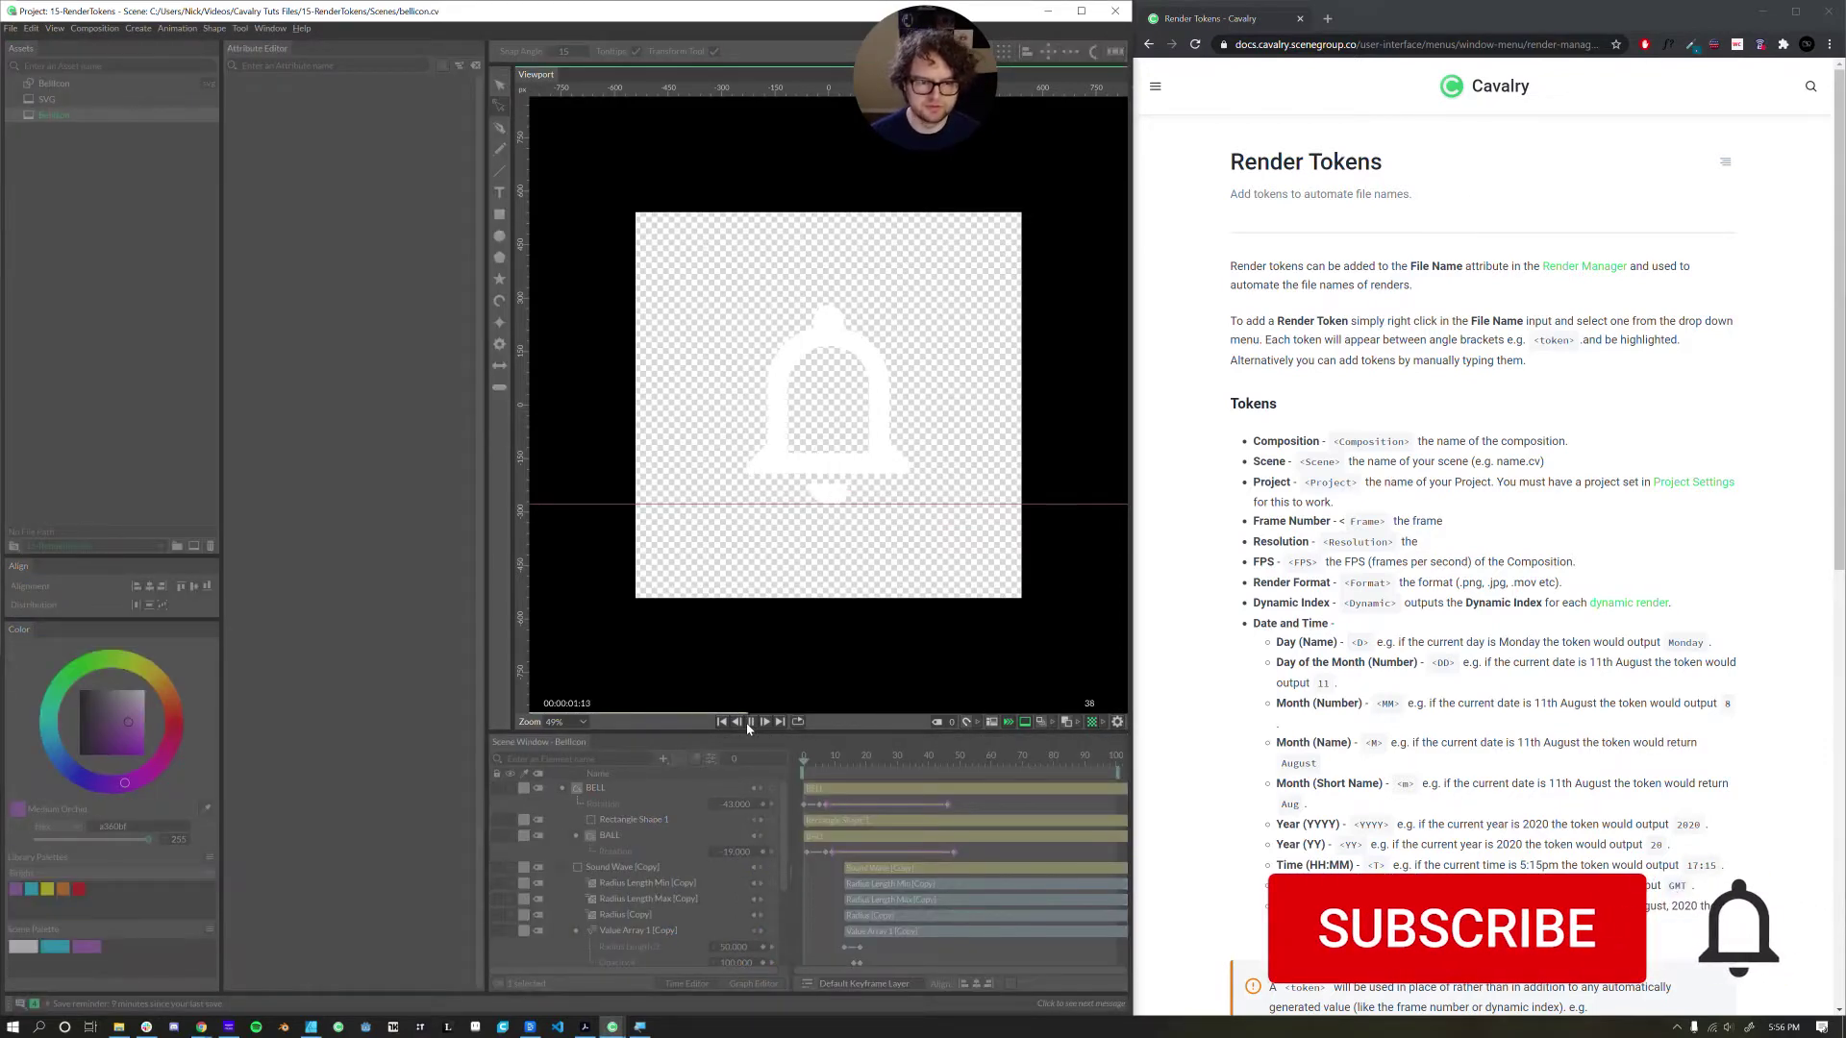
left_click(751, 722)
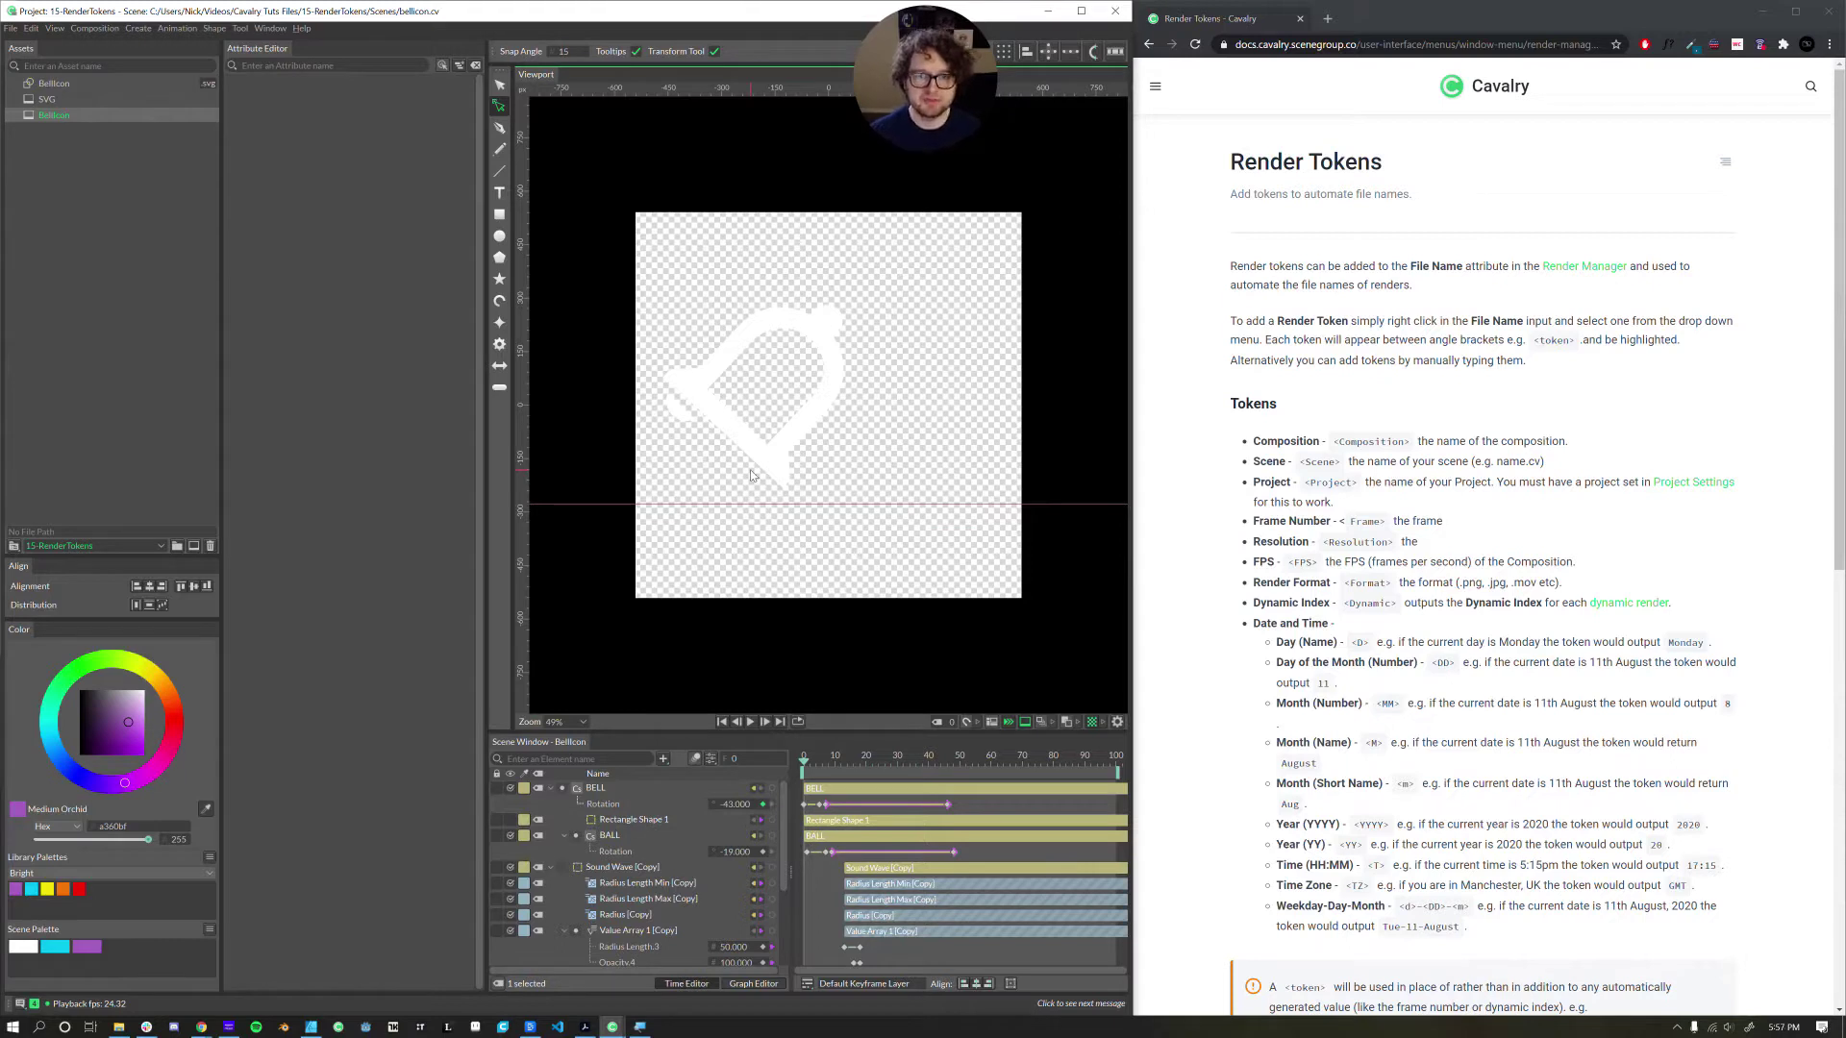
- In the Render Manager, rename the render item's File Name to BellIcon_2021-02-02
left_click(10, 27)
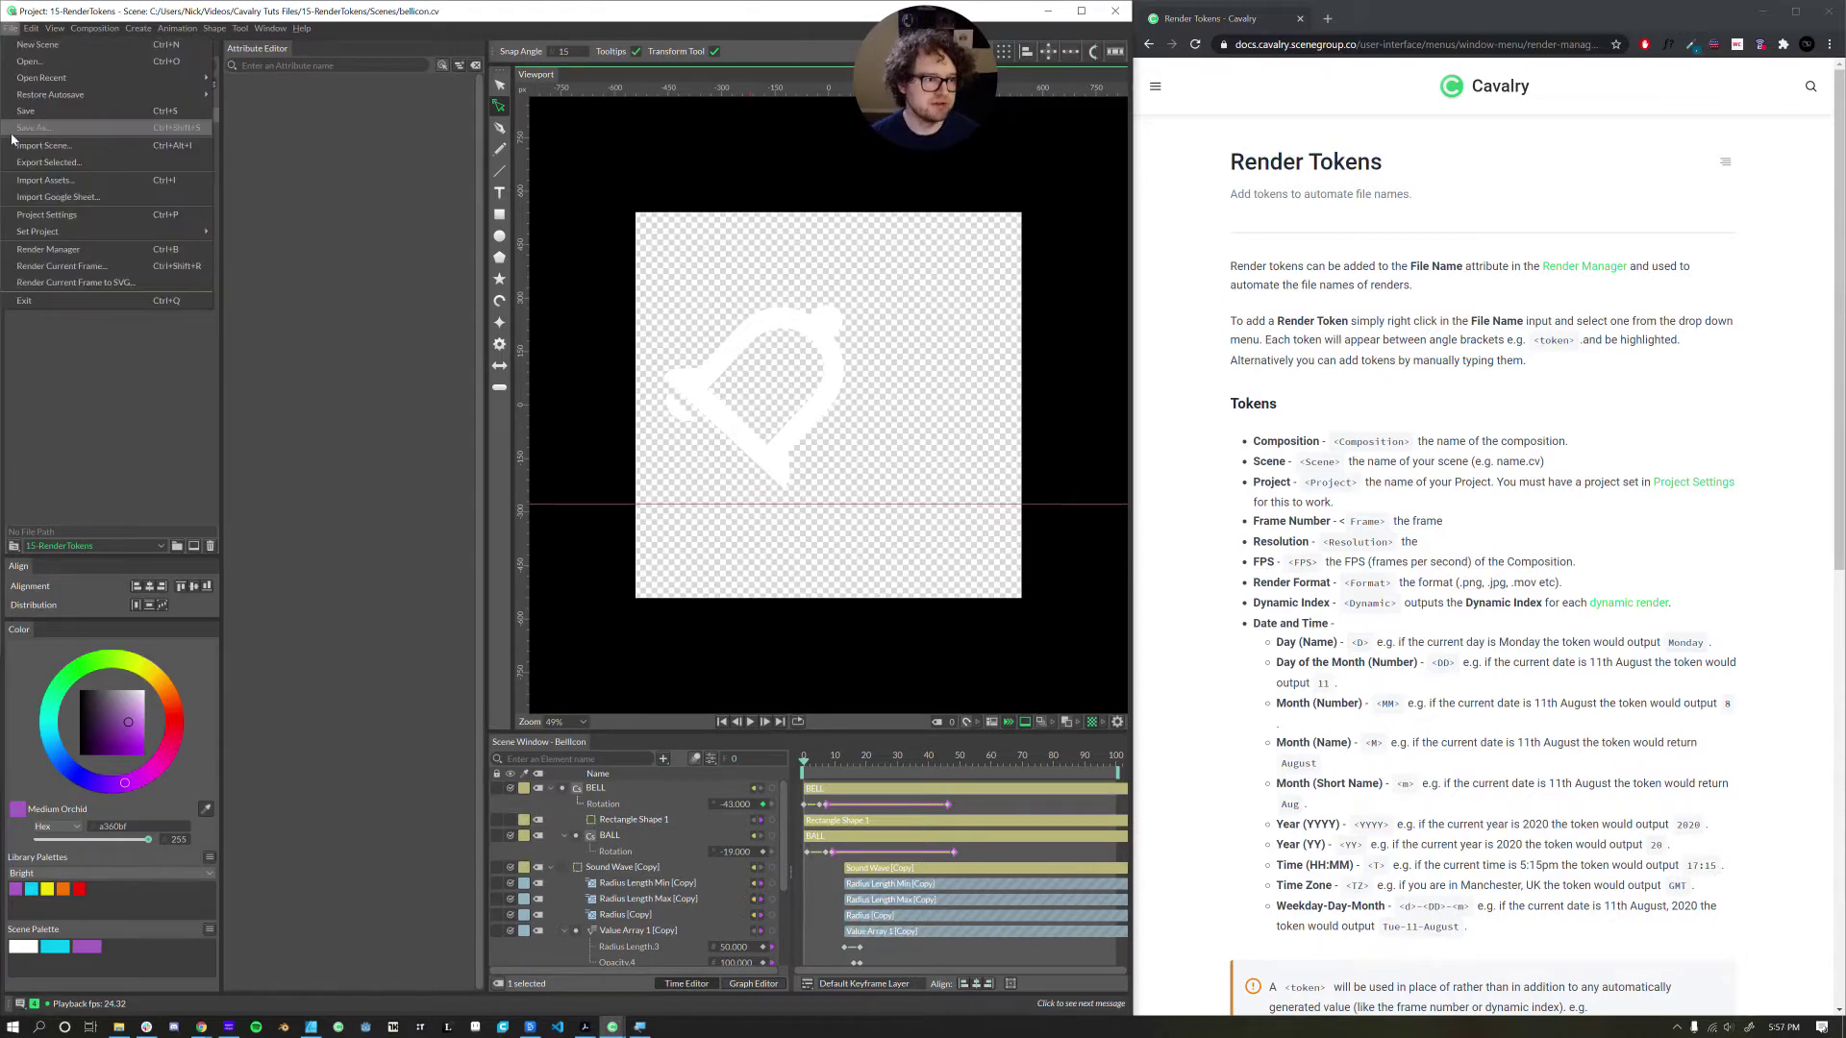
left_click(40, 251)
left_click_drag(480, 337, 868, 281)
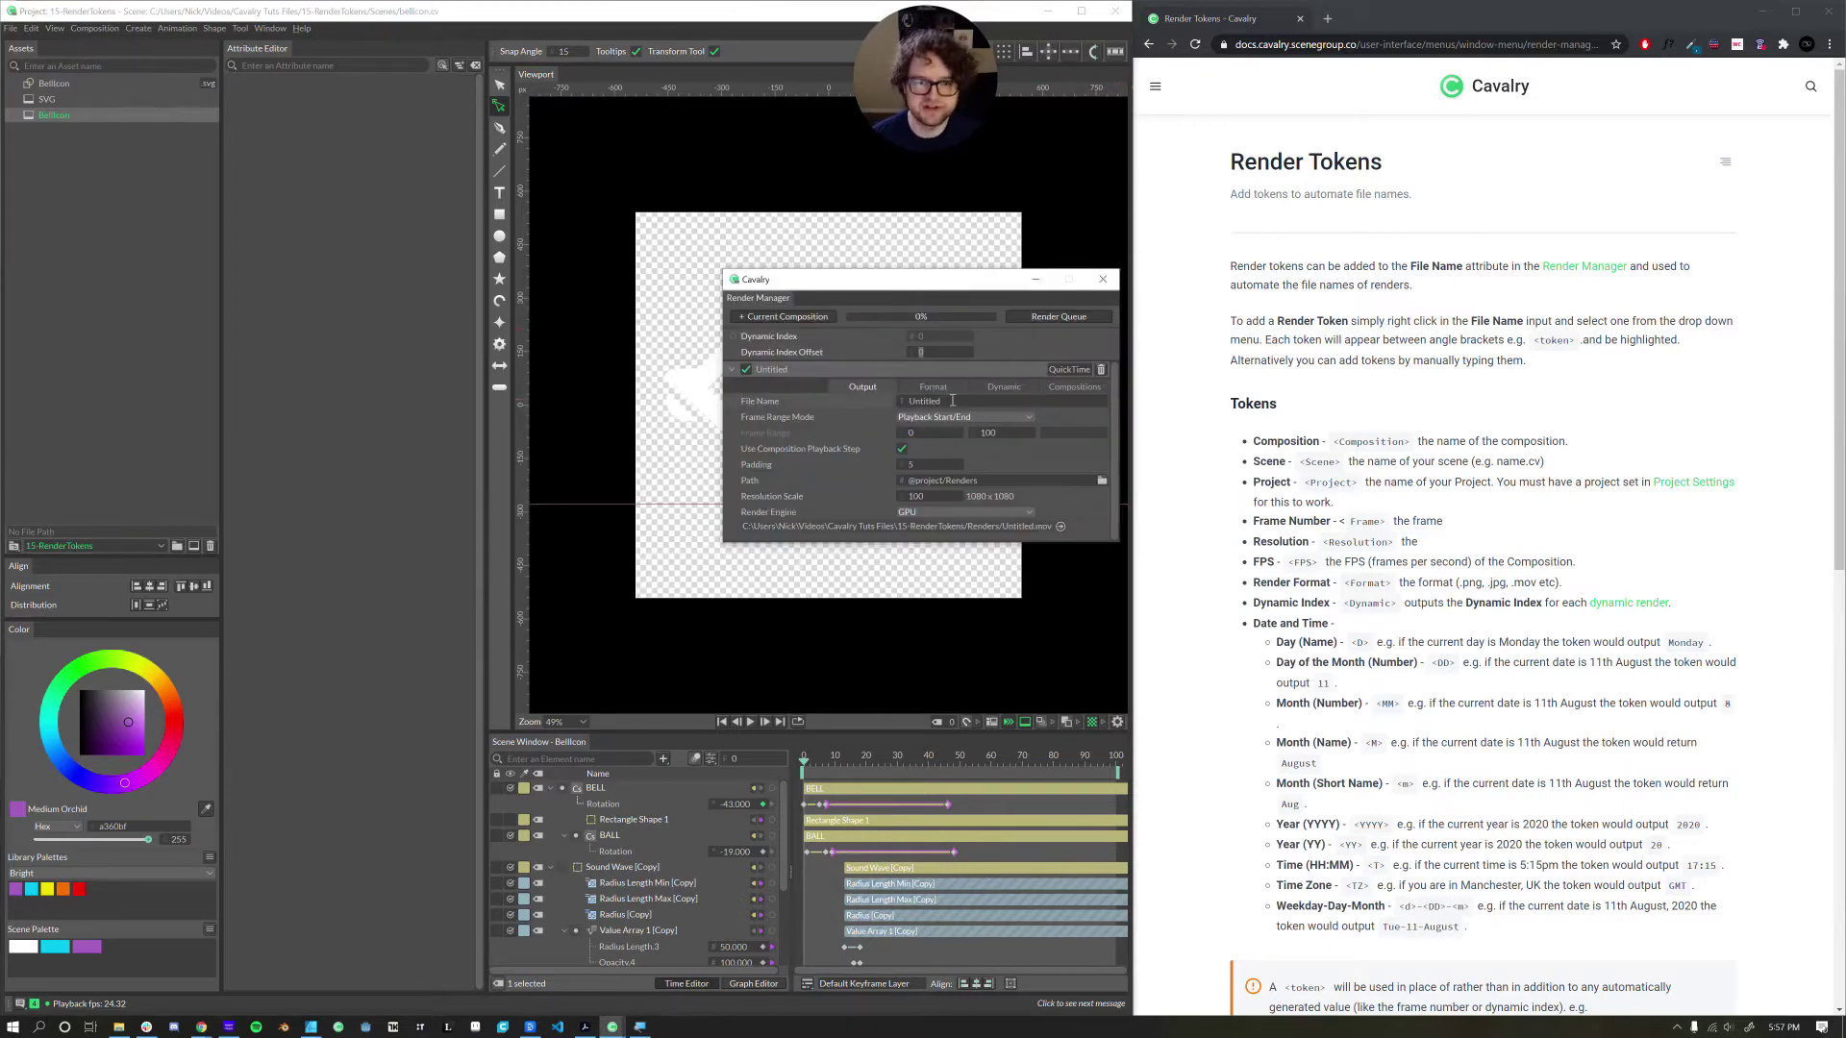
left_click(899, 401)
type("Bell")
left_click_drag(898, 281, 896, 381)
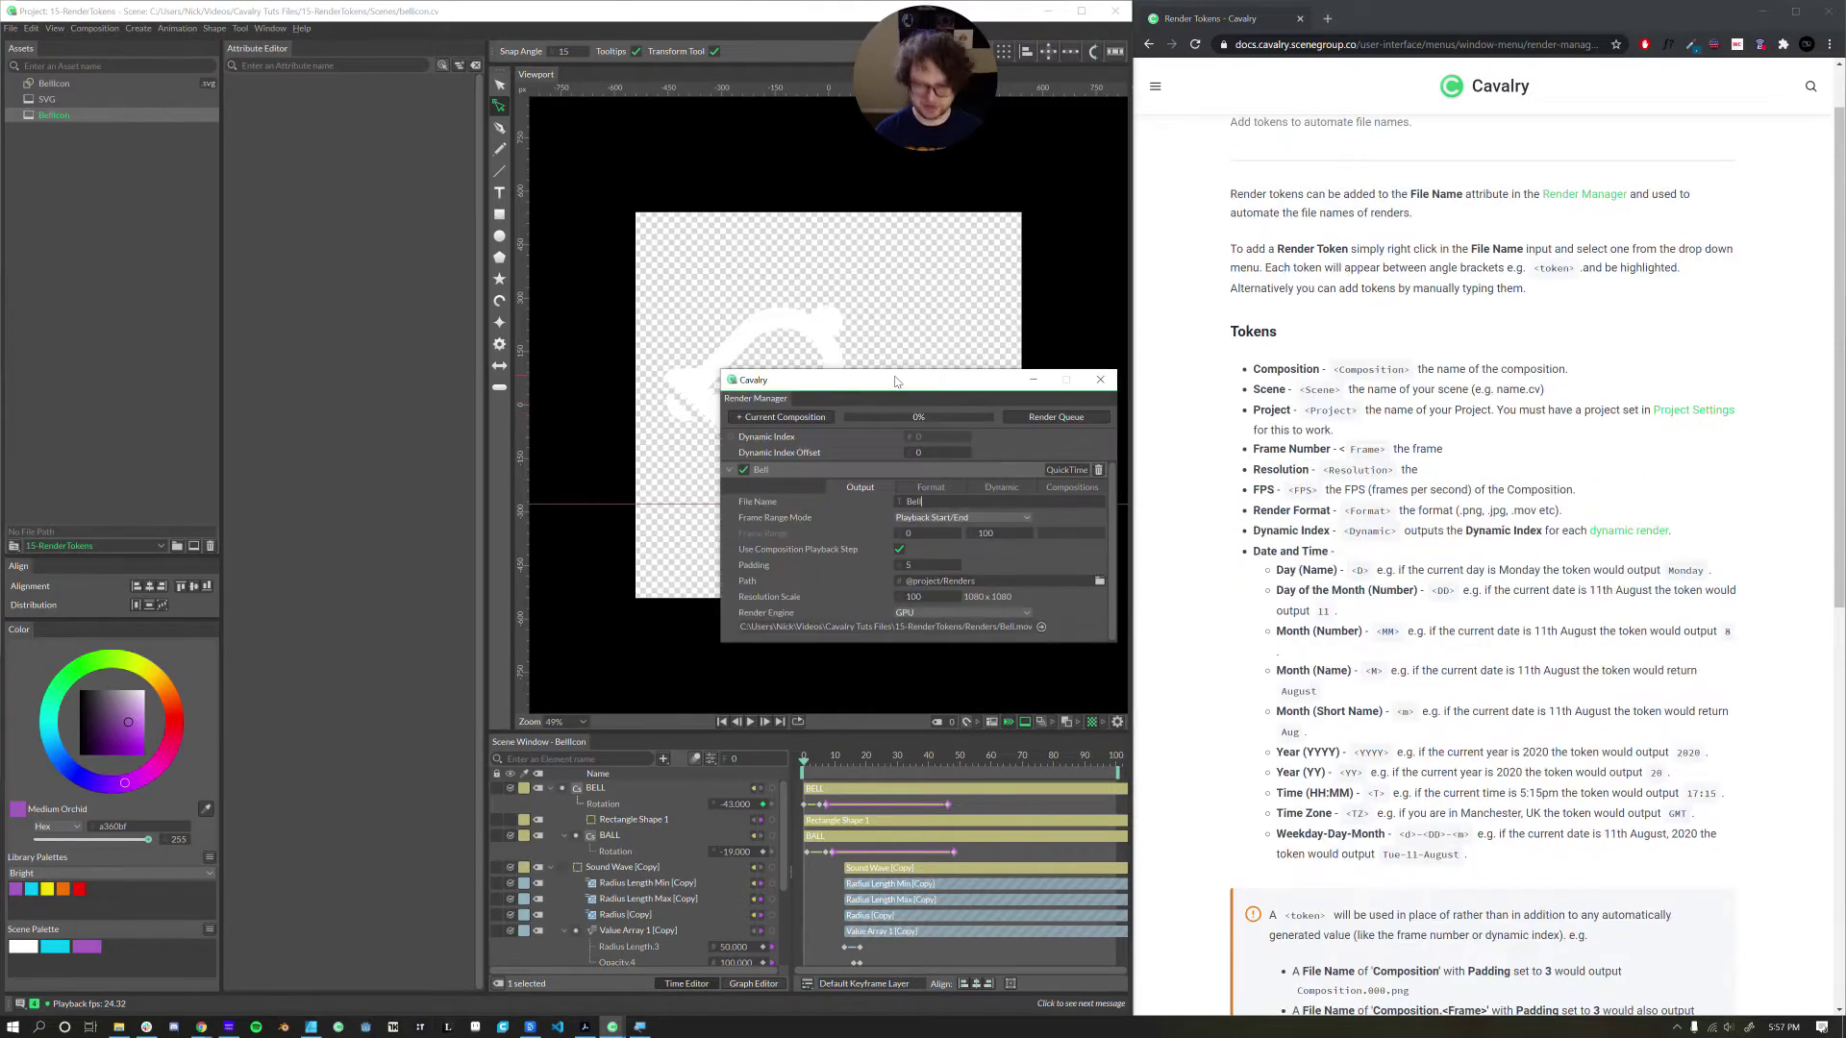
type("Icon")
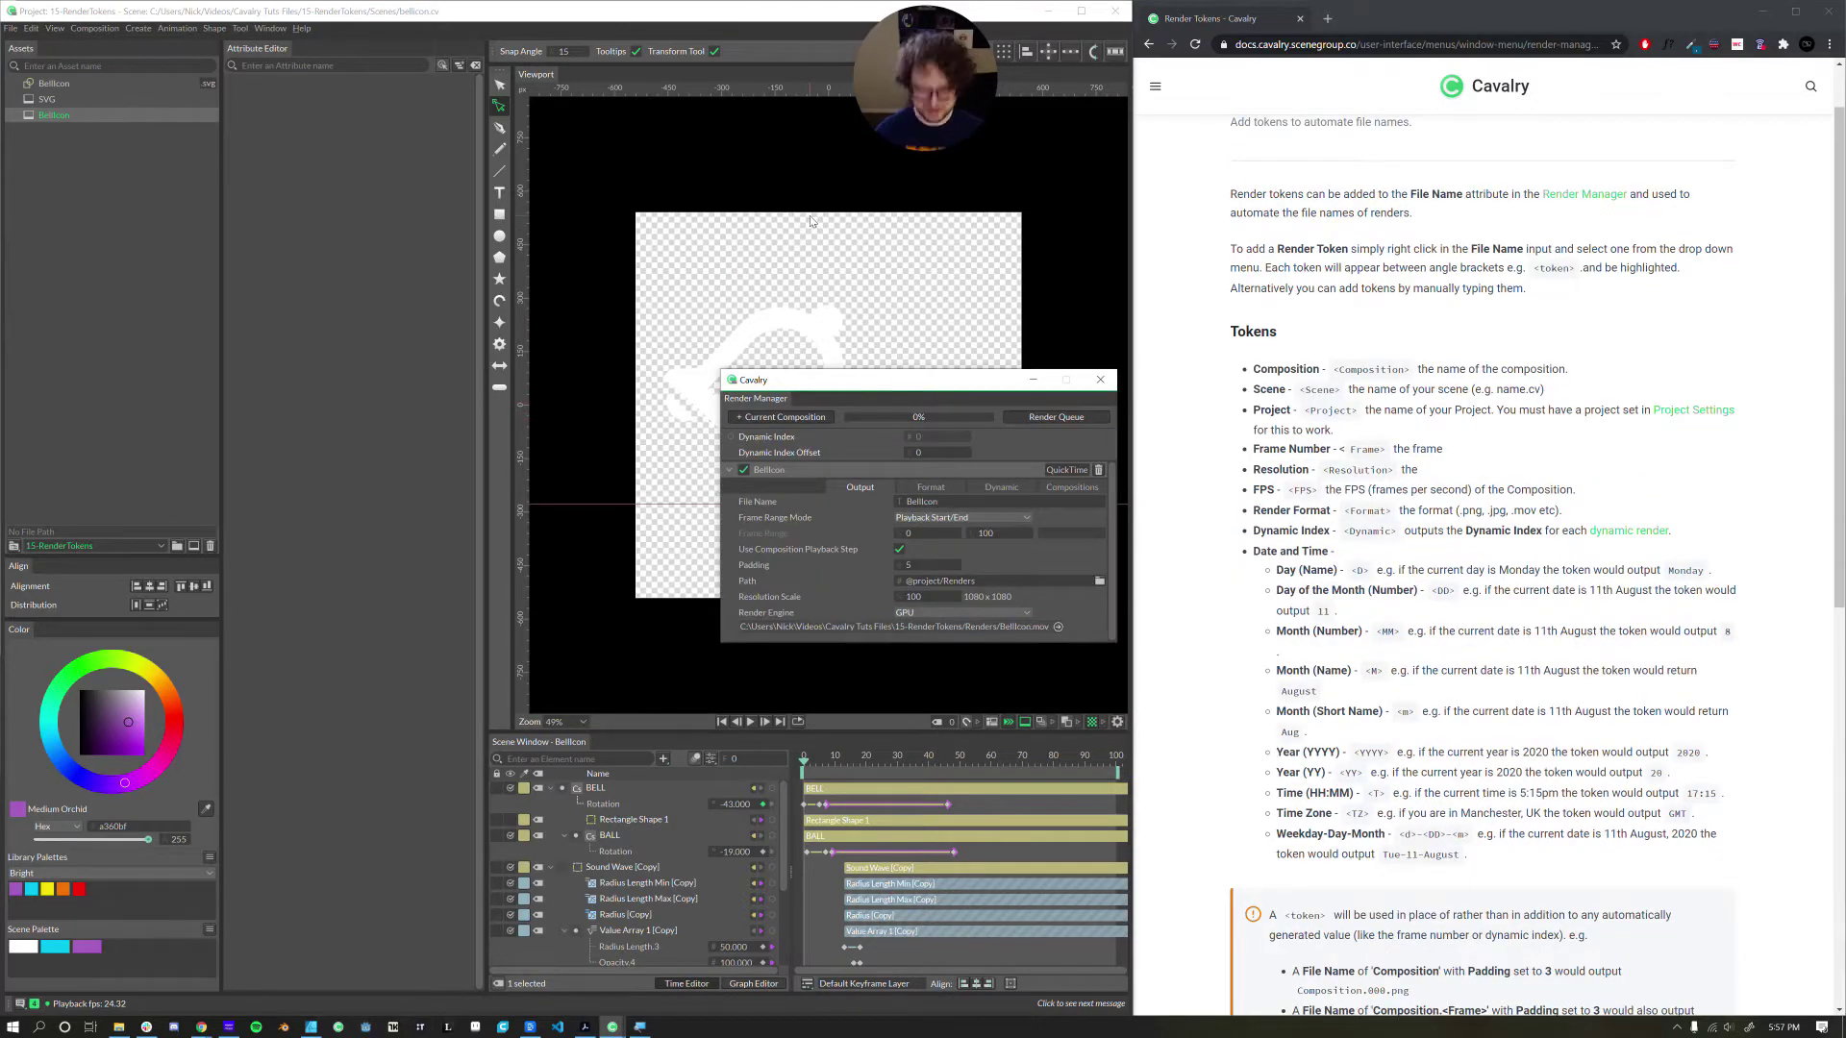
type("_")
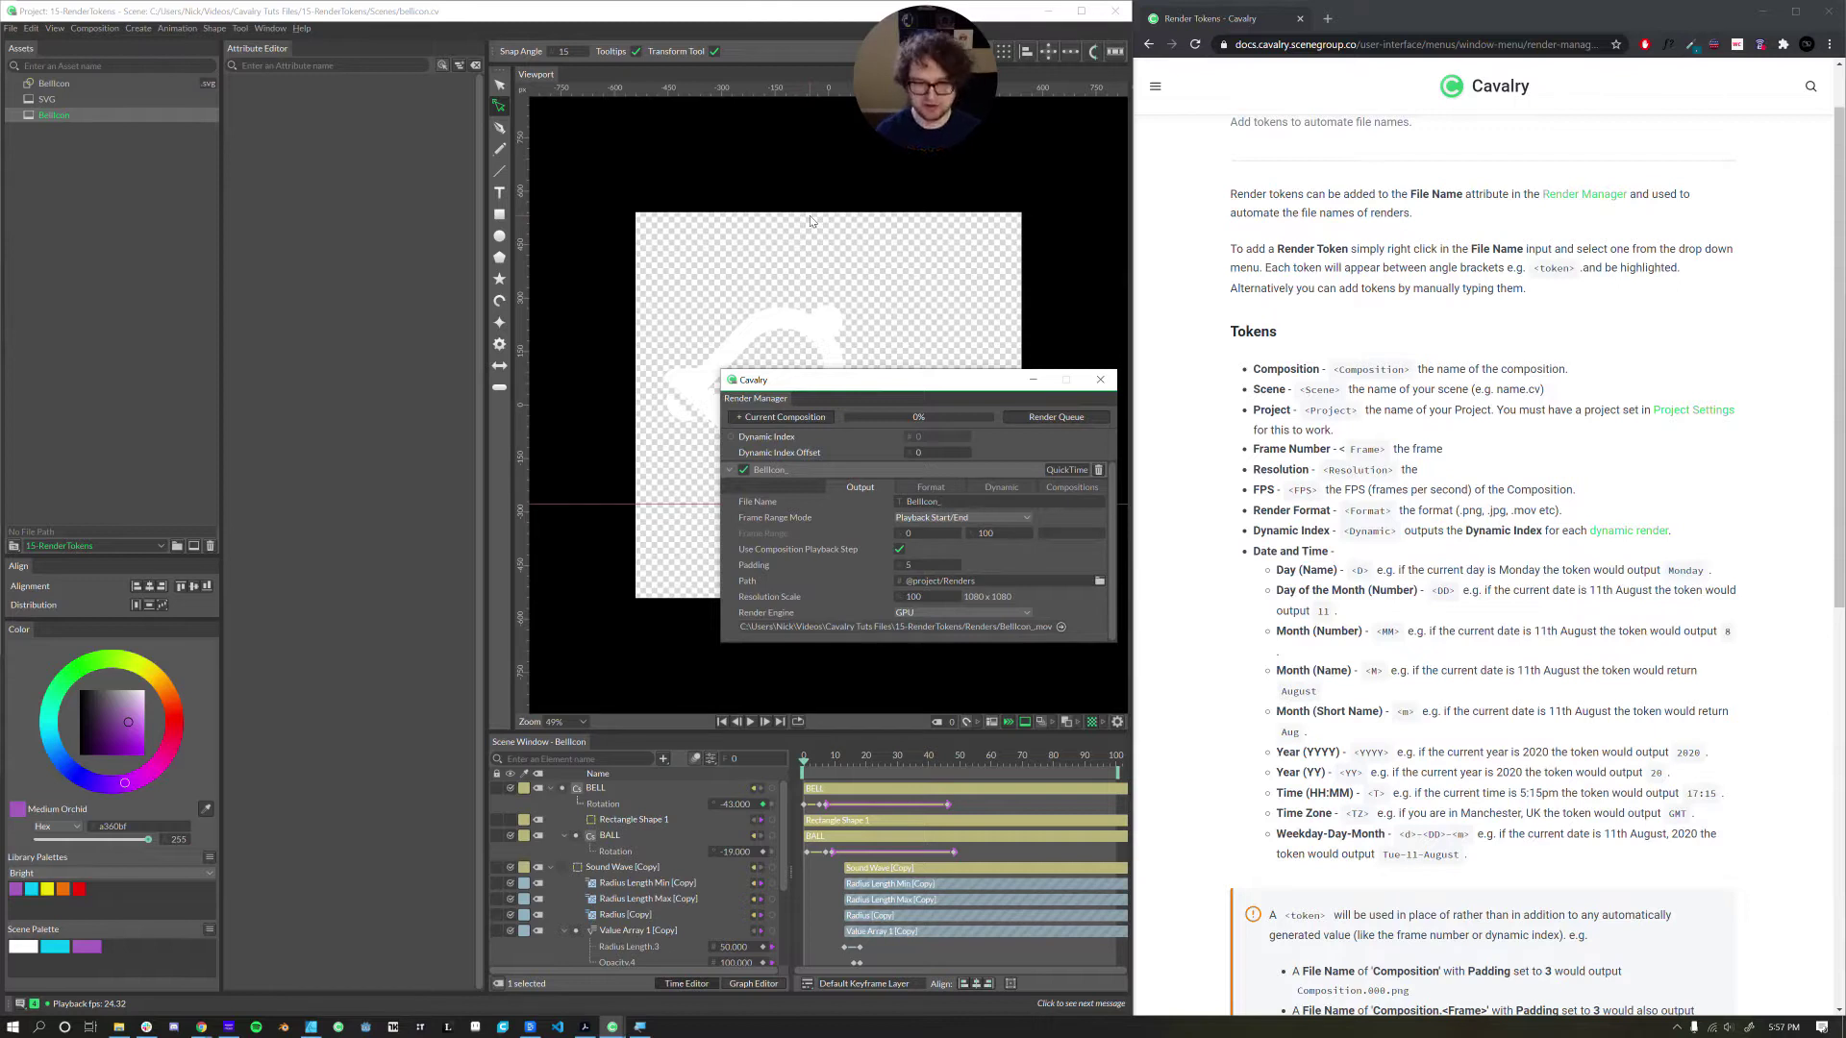
type("2021-0")
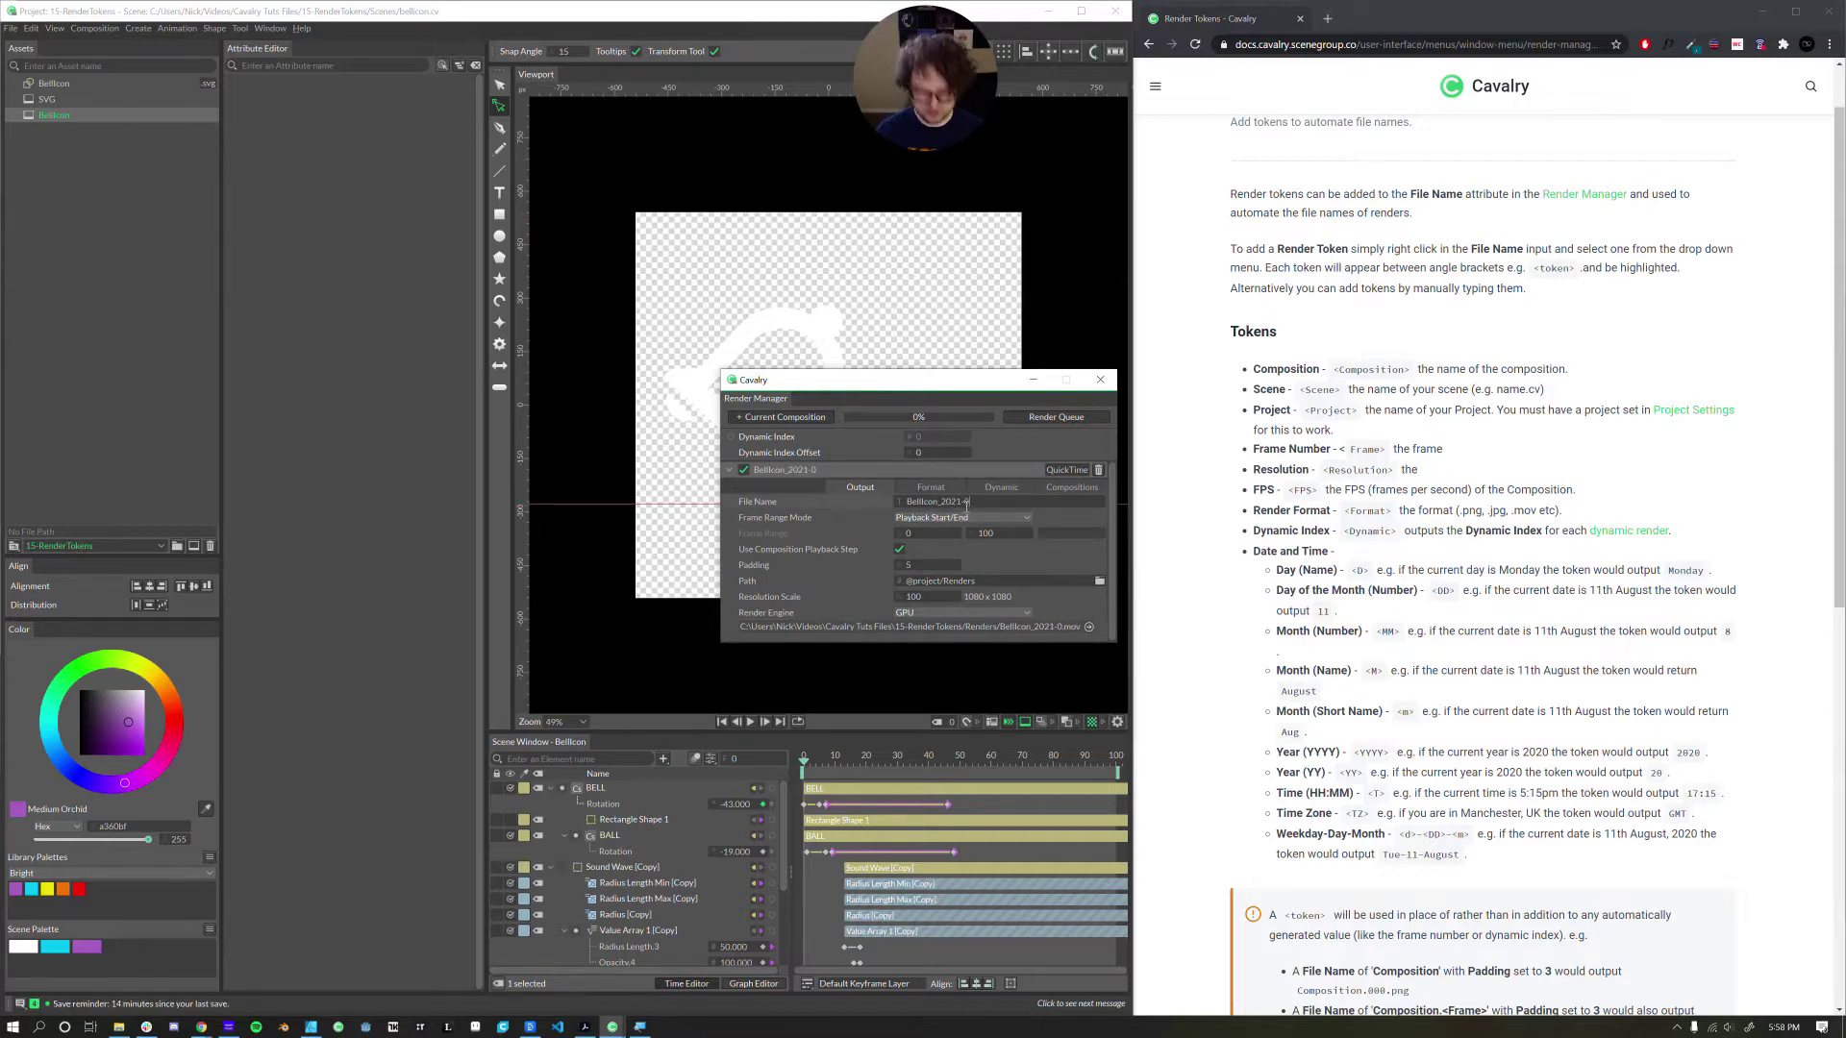
type("2-02")
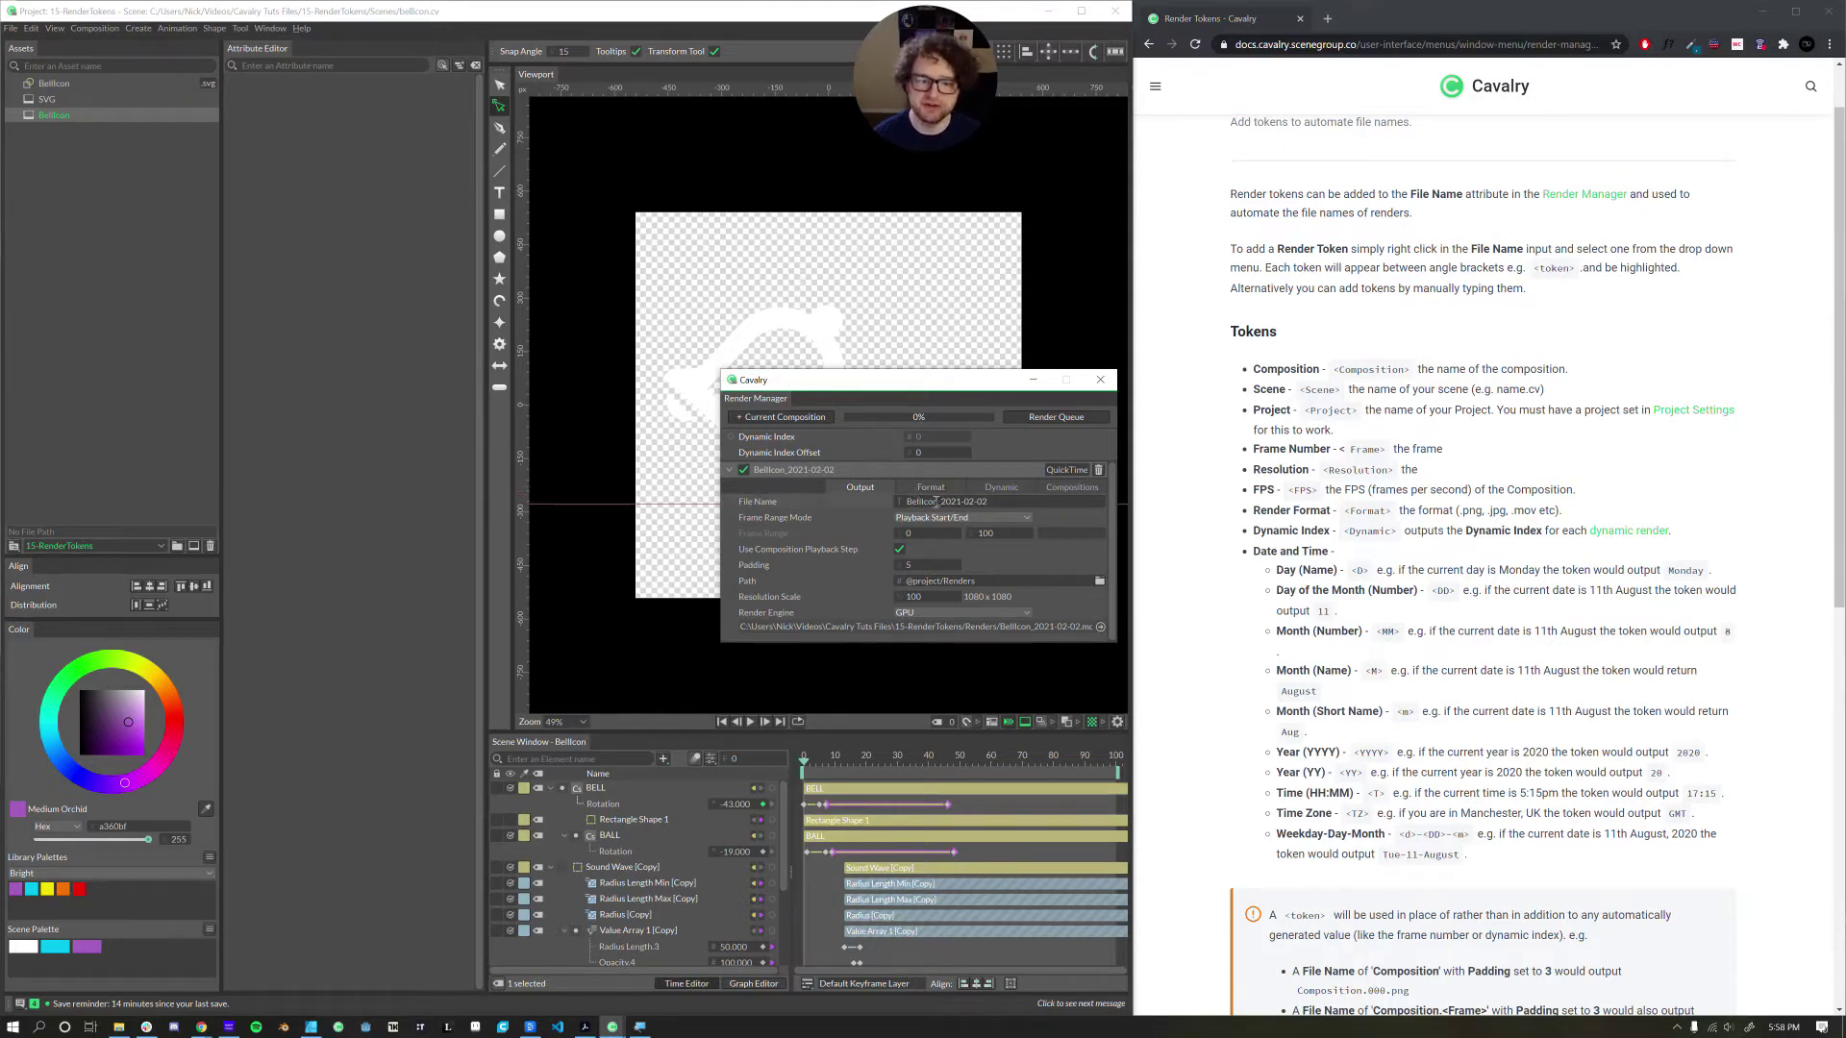
- Replace BellIcon with the <Composition> token and remove 2021, leaving <Composition>_02-02
left_click_drag(933, 501, 894, 504)
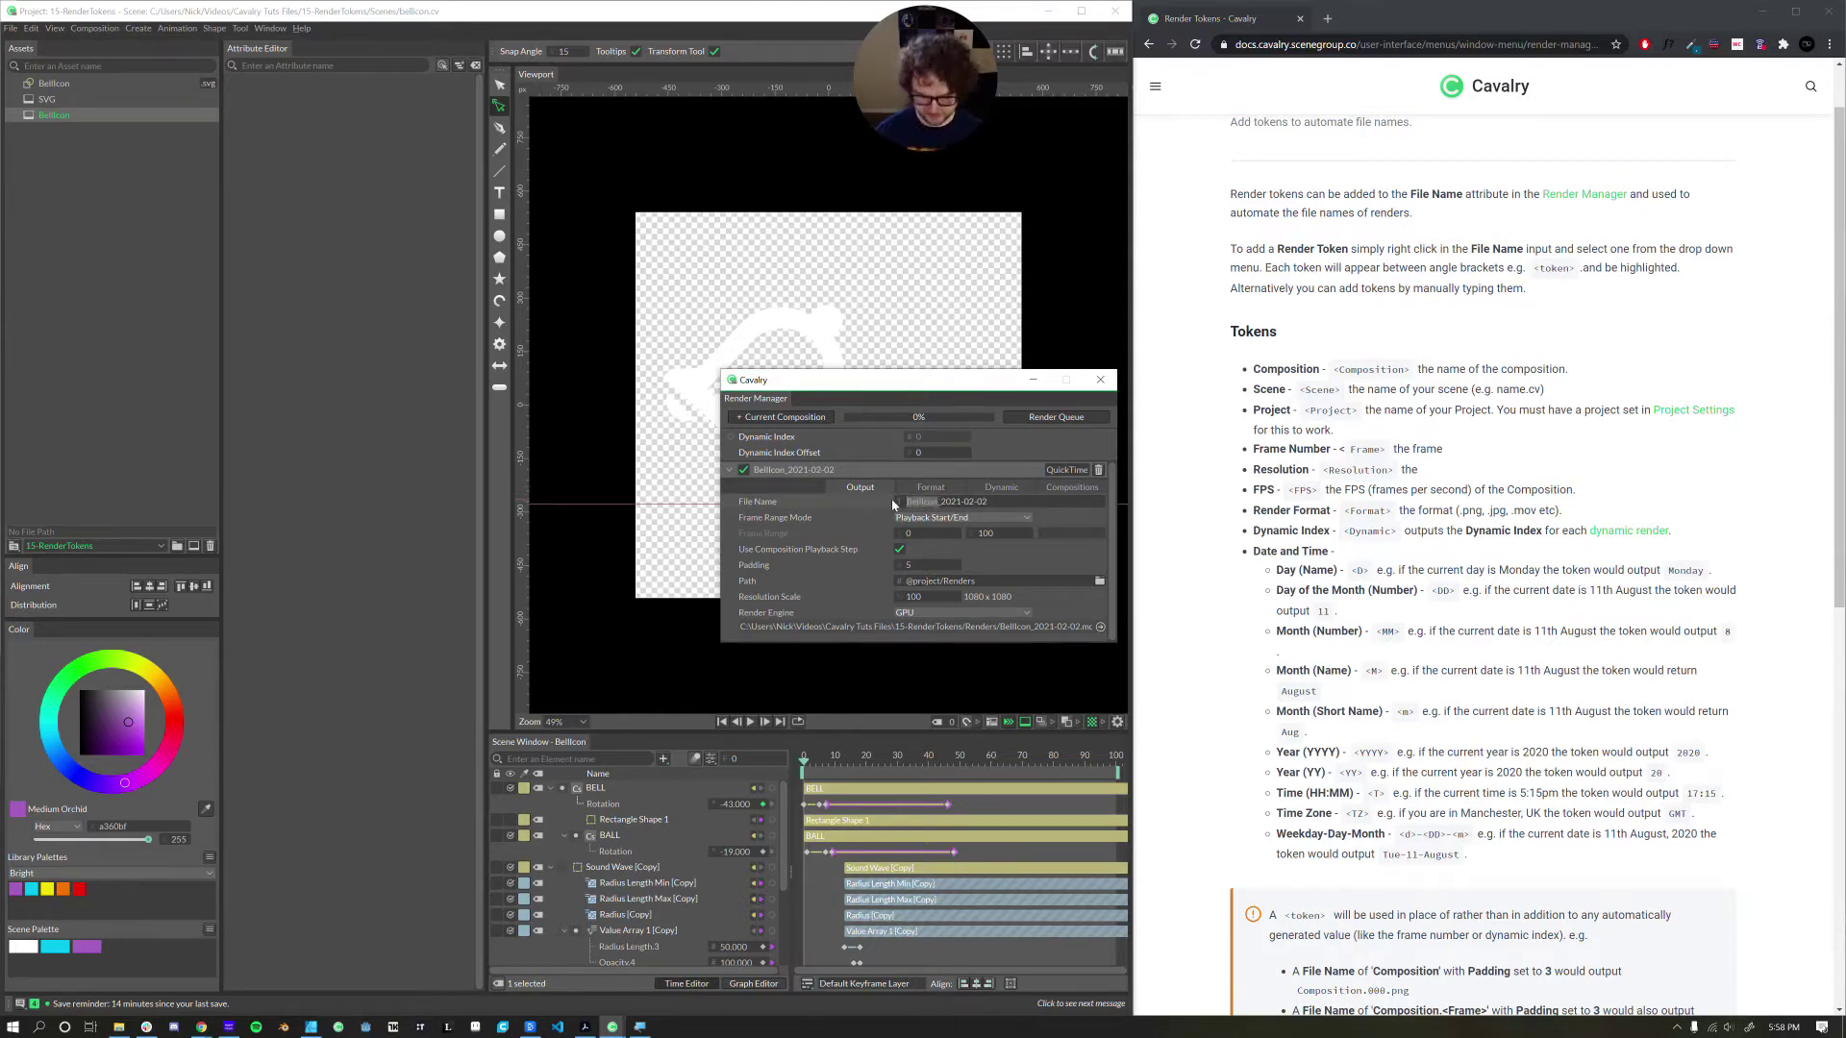
type("<Composition>")
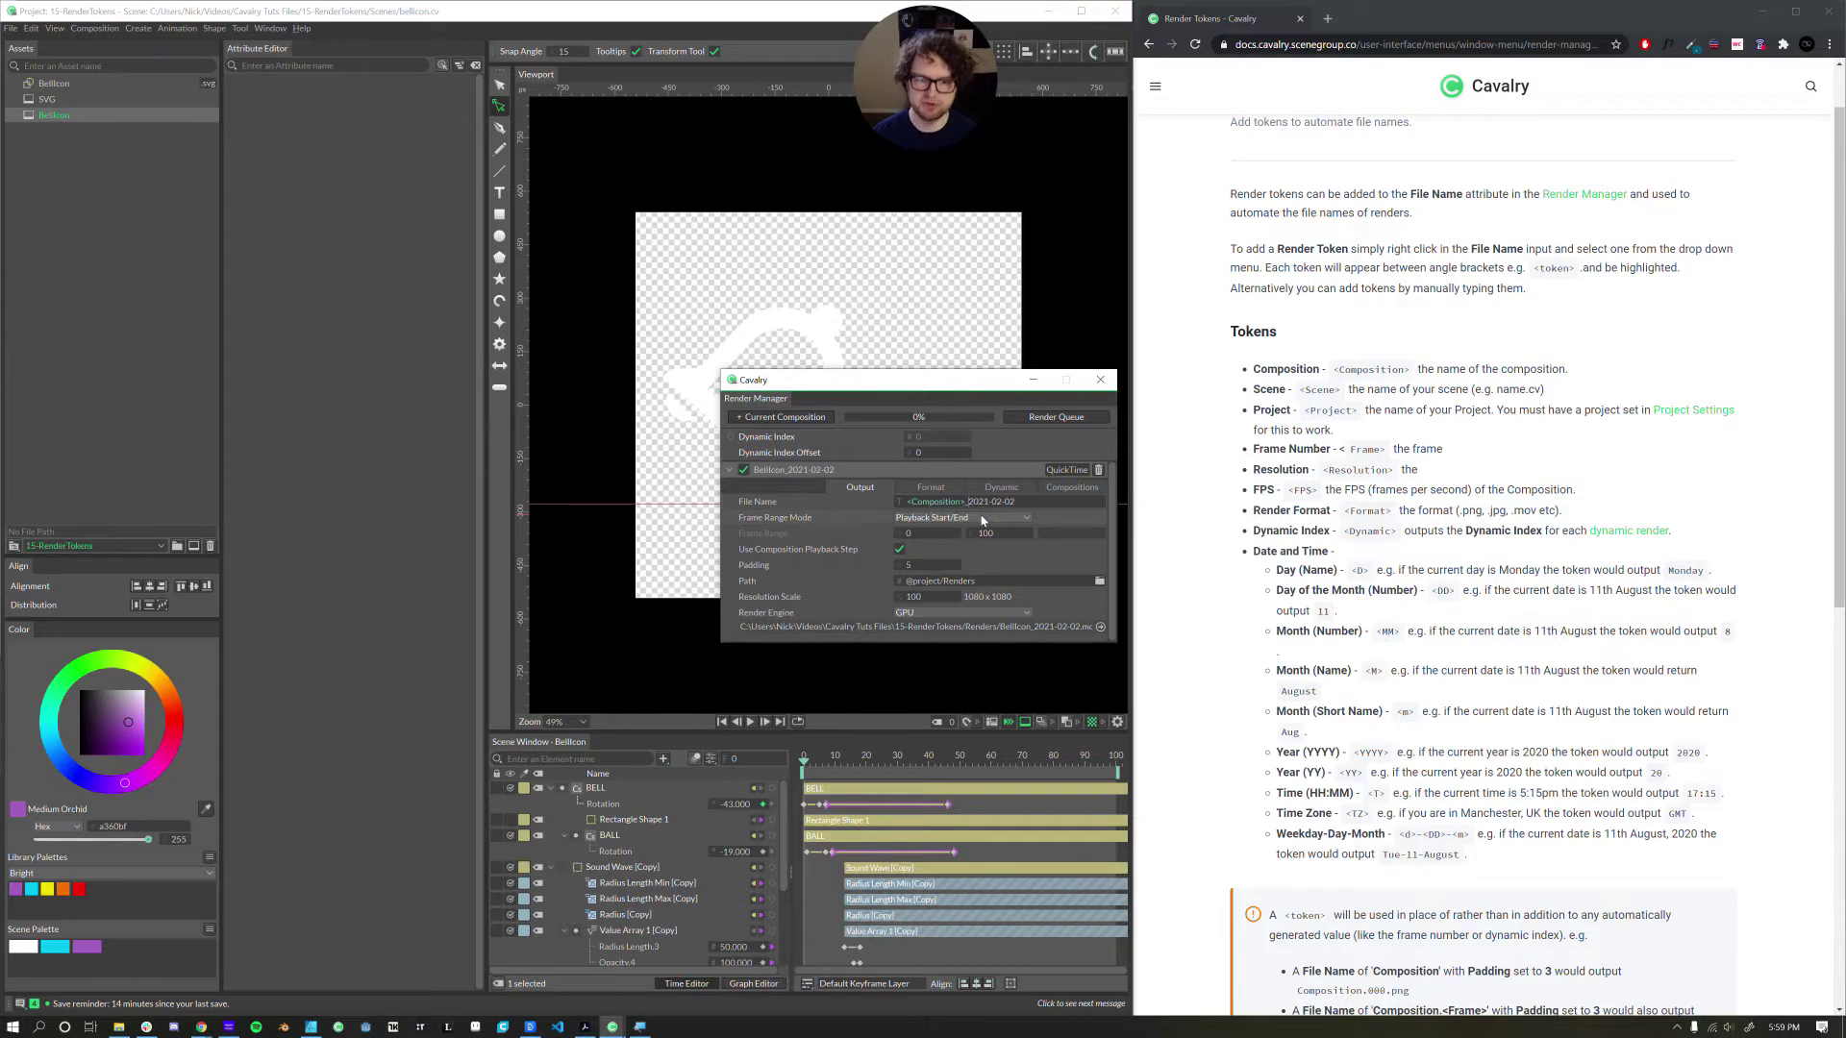
key("BackSpace")
key("BackSpace")
key("BackSpace")
key("BackSpace")
key("BackSpace")
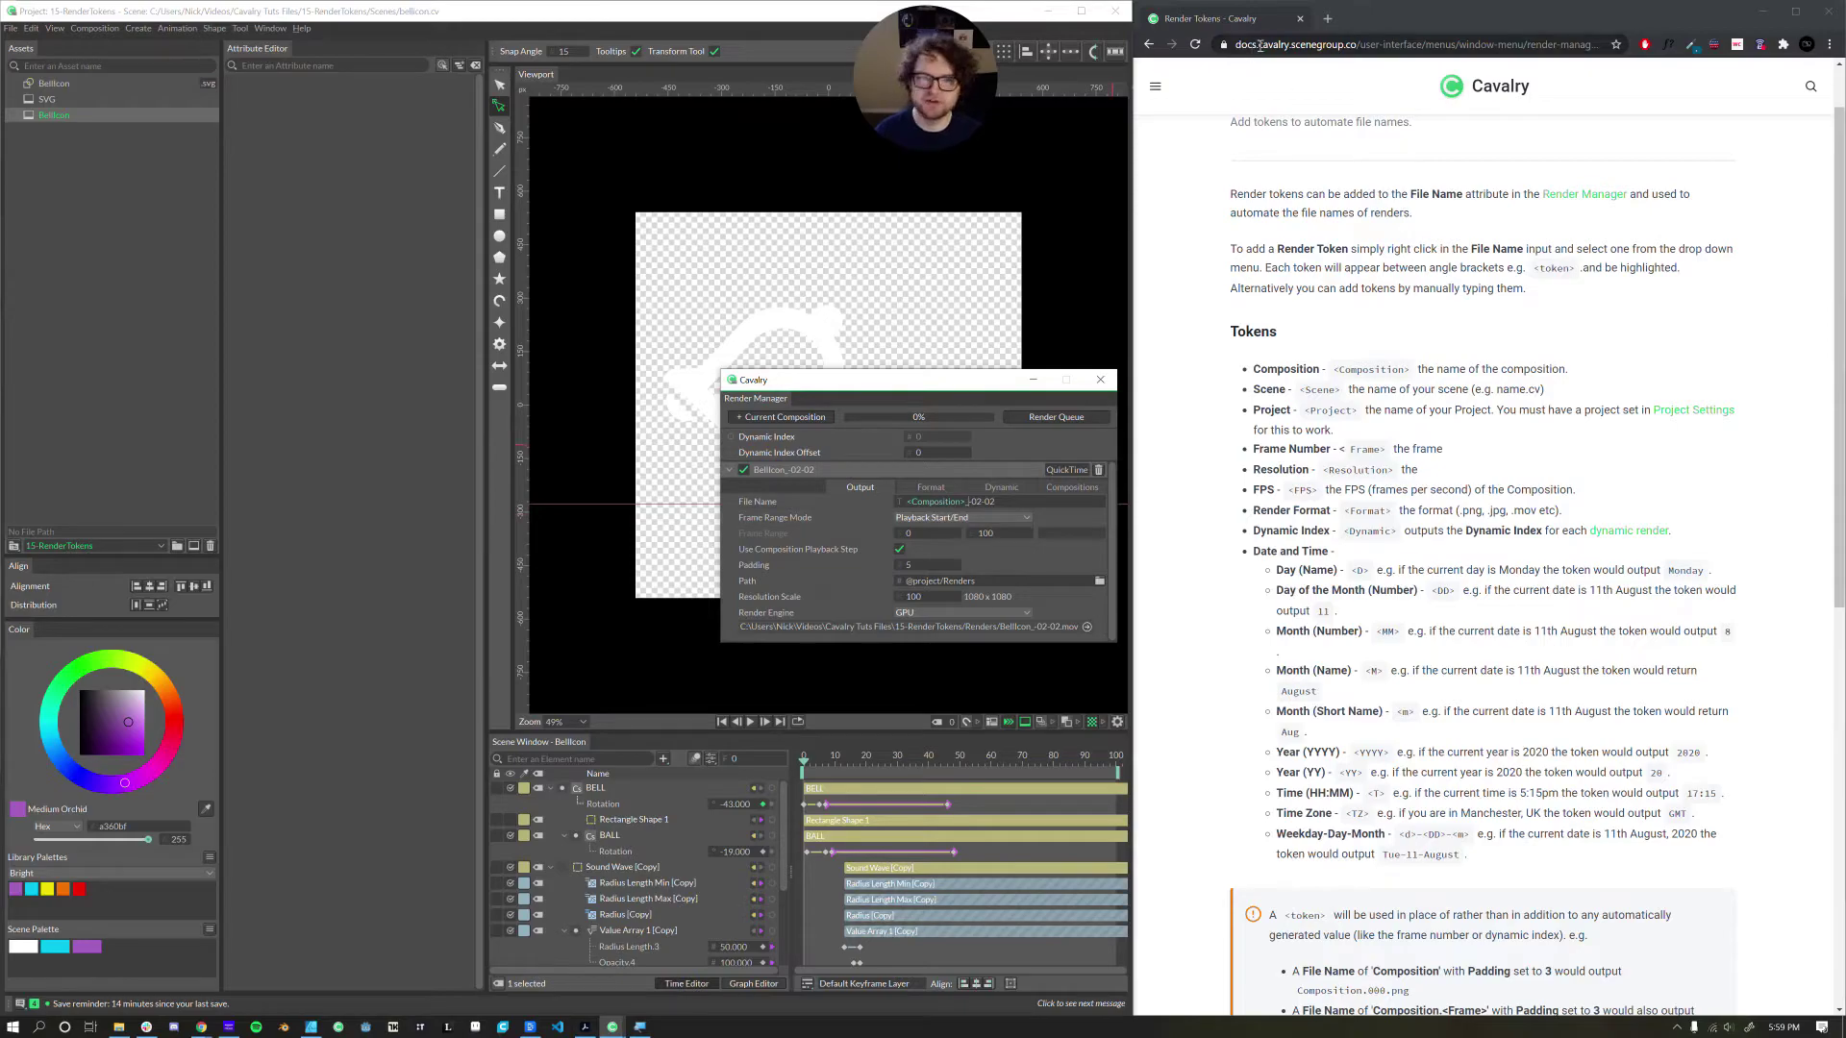
- Insert <YY> and swap both 02 values for <MM> and <DD>
scroll(1293, 625, "down", 2)
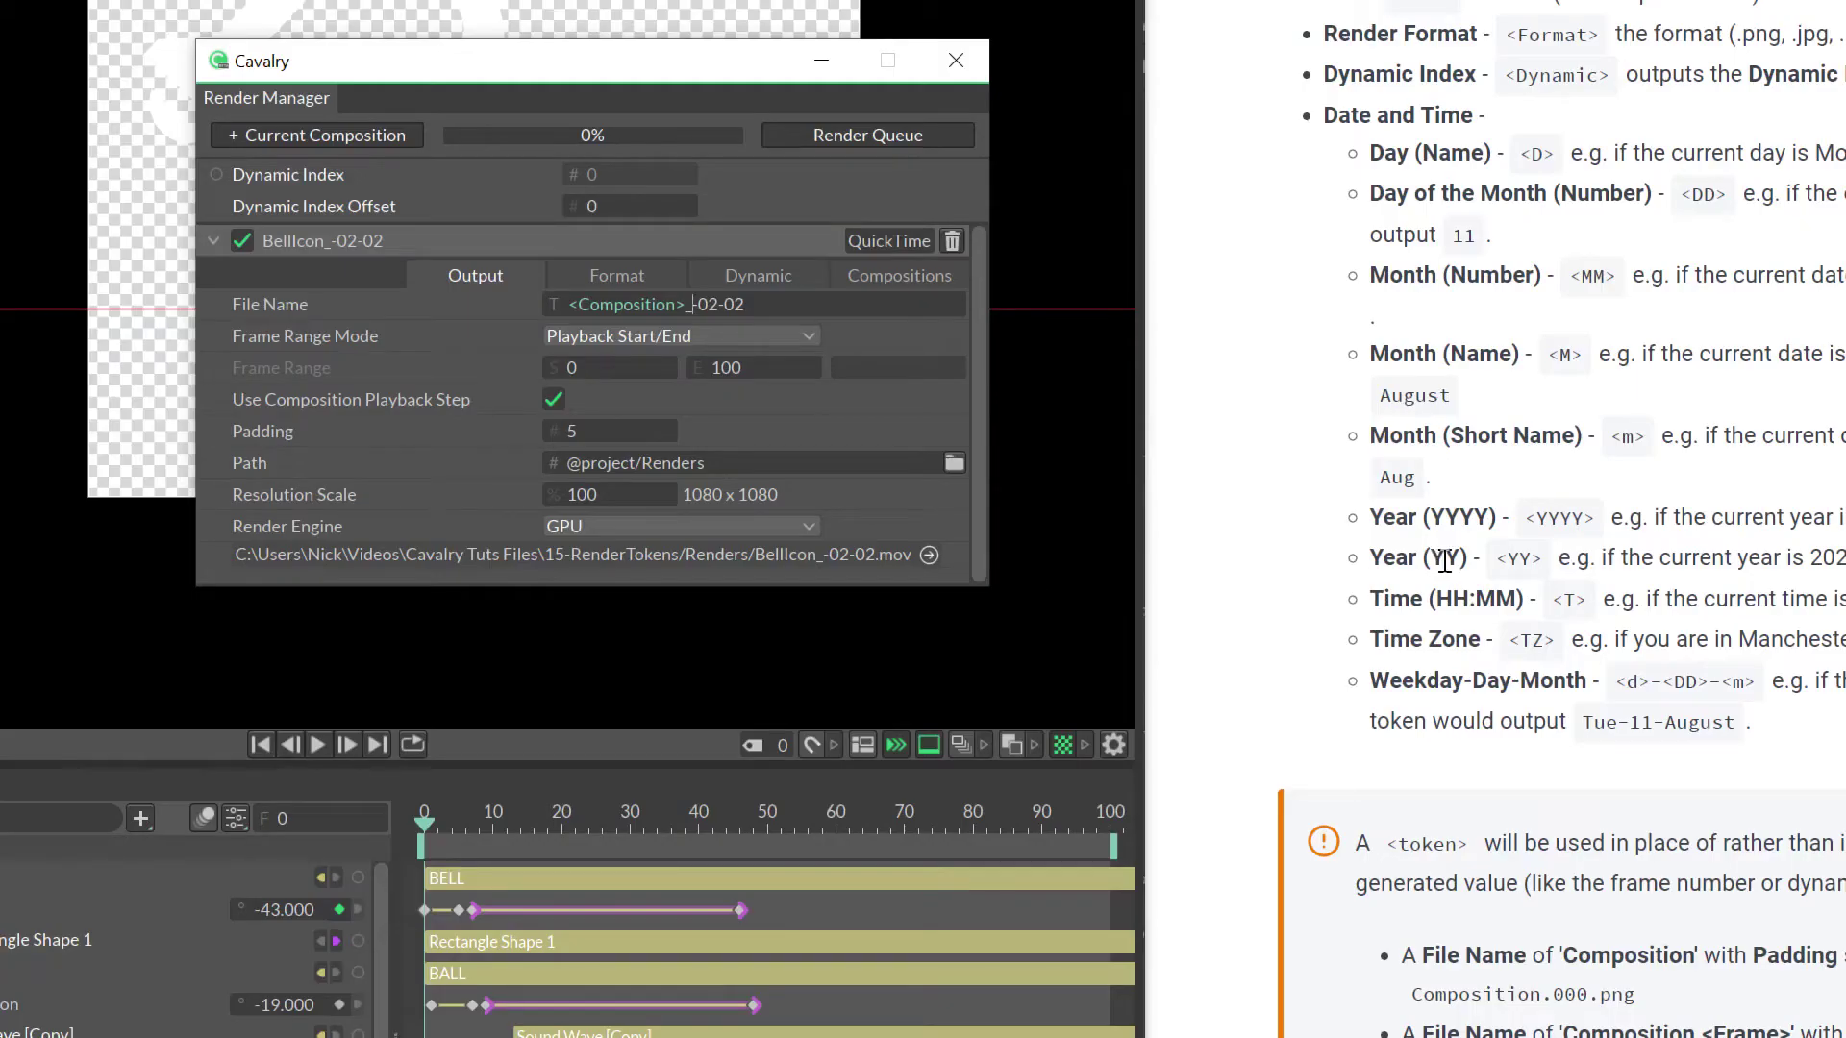
left_click(693, 304)
type("<")
type("YY>")
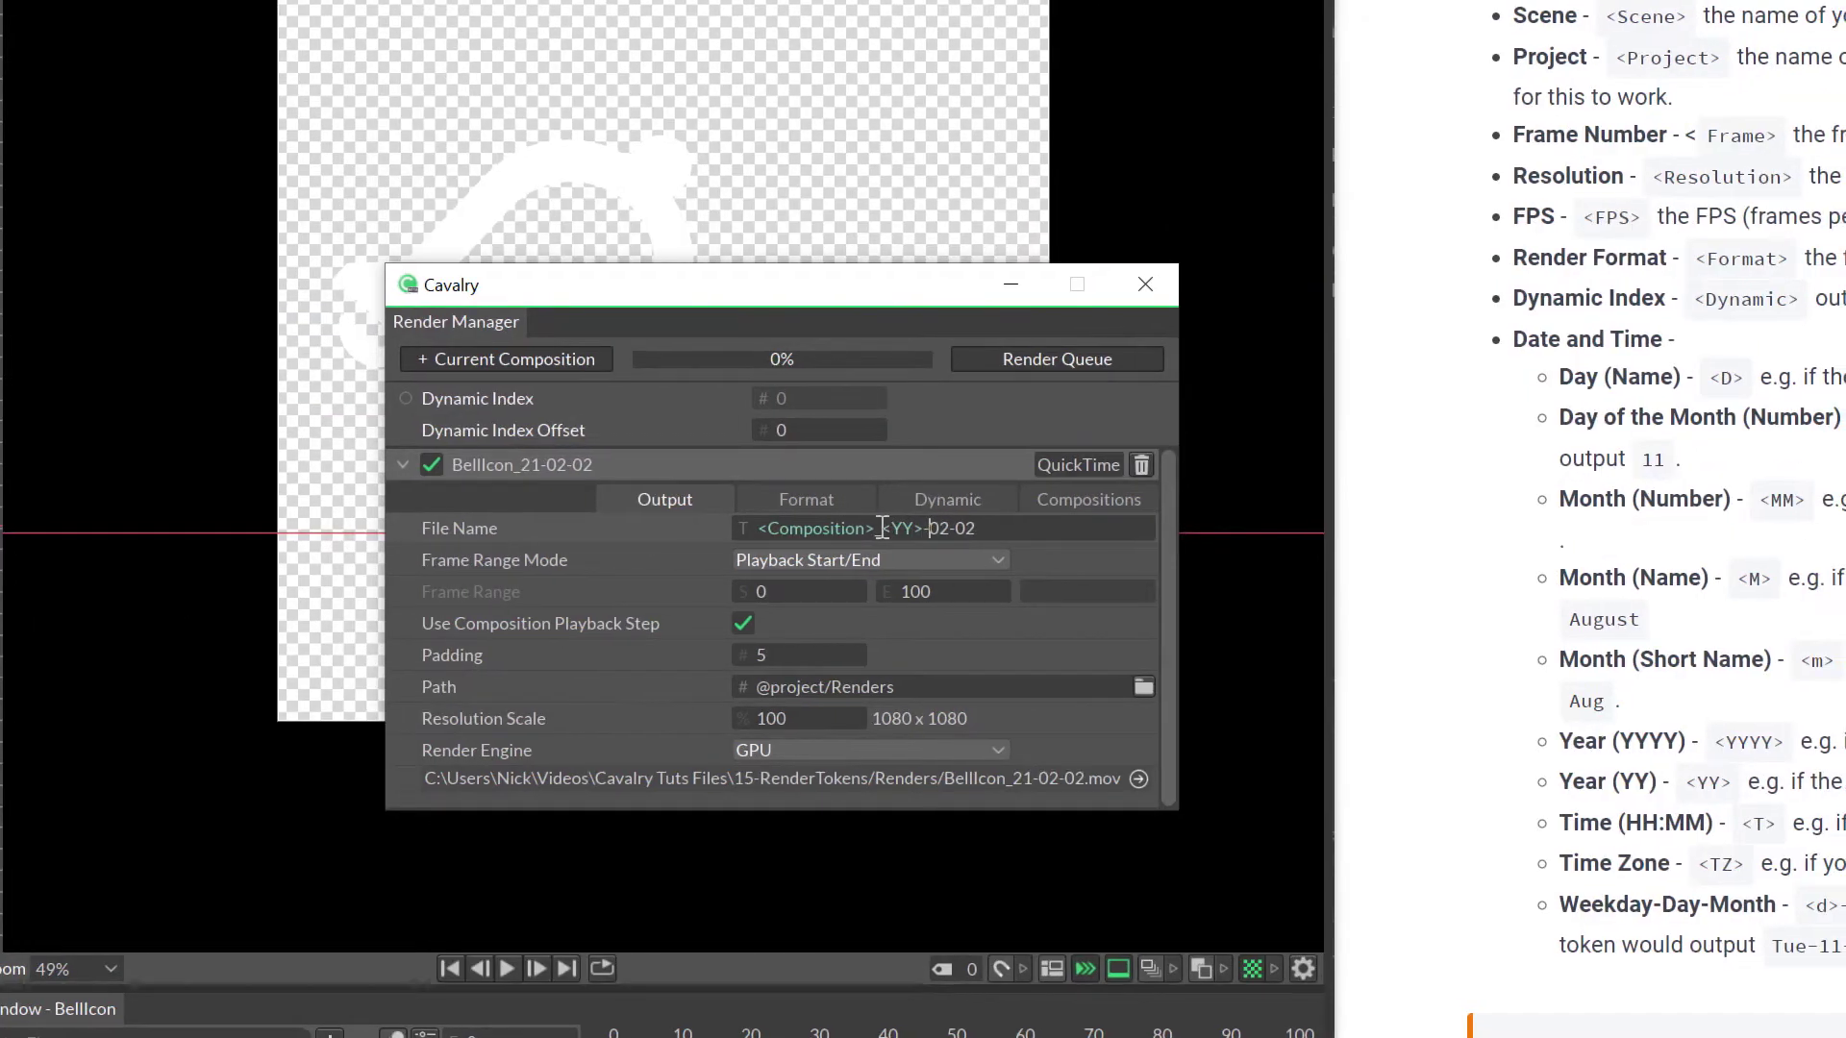
key("Delete")
key("Delete")
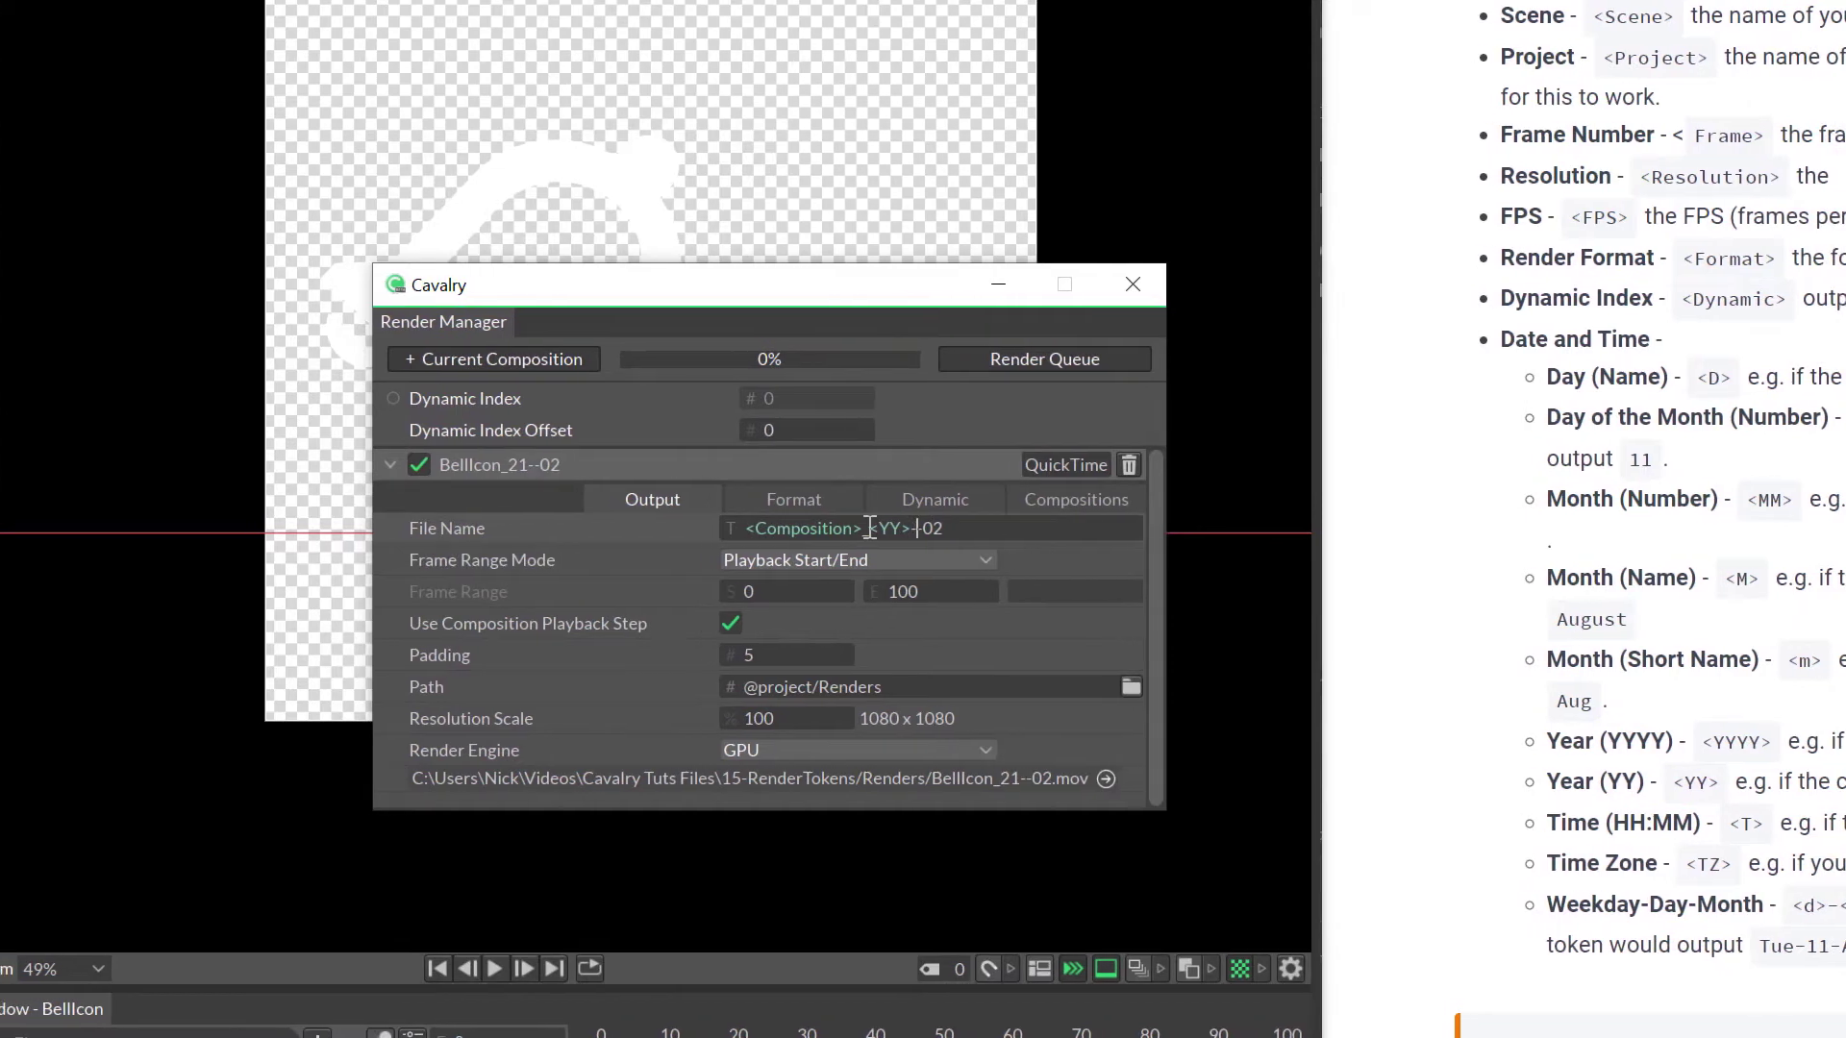
type("<")
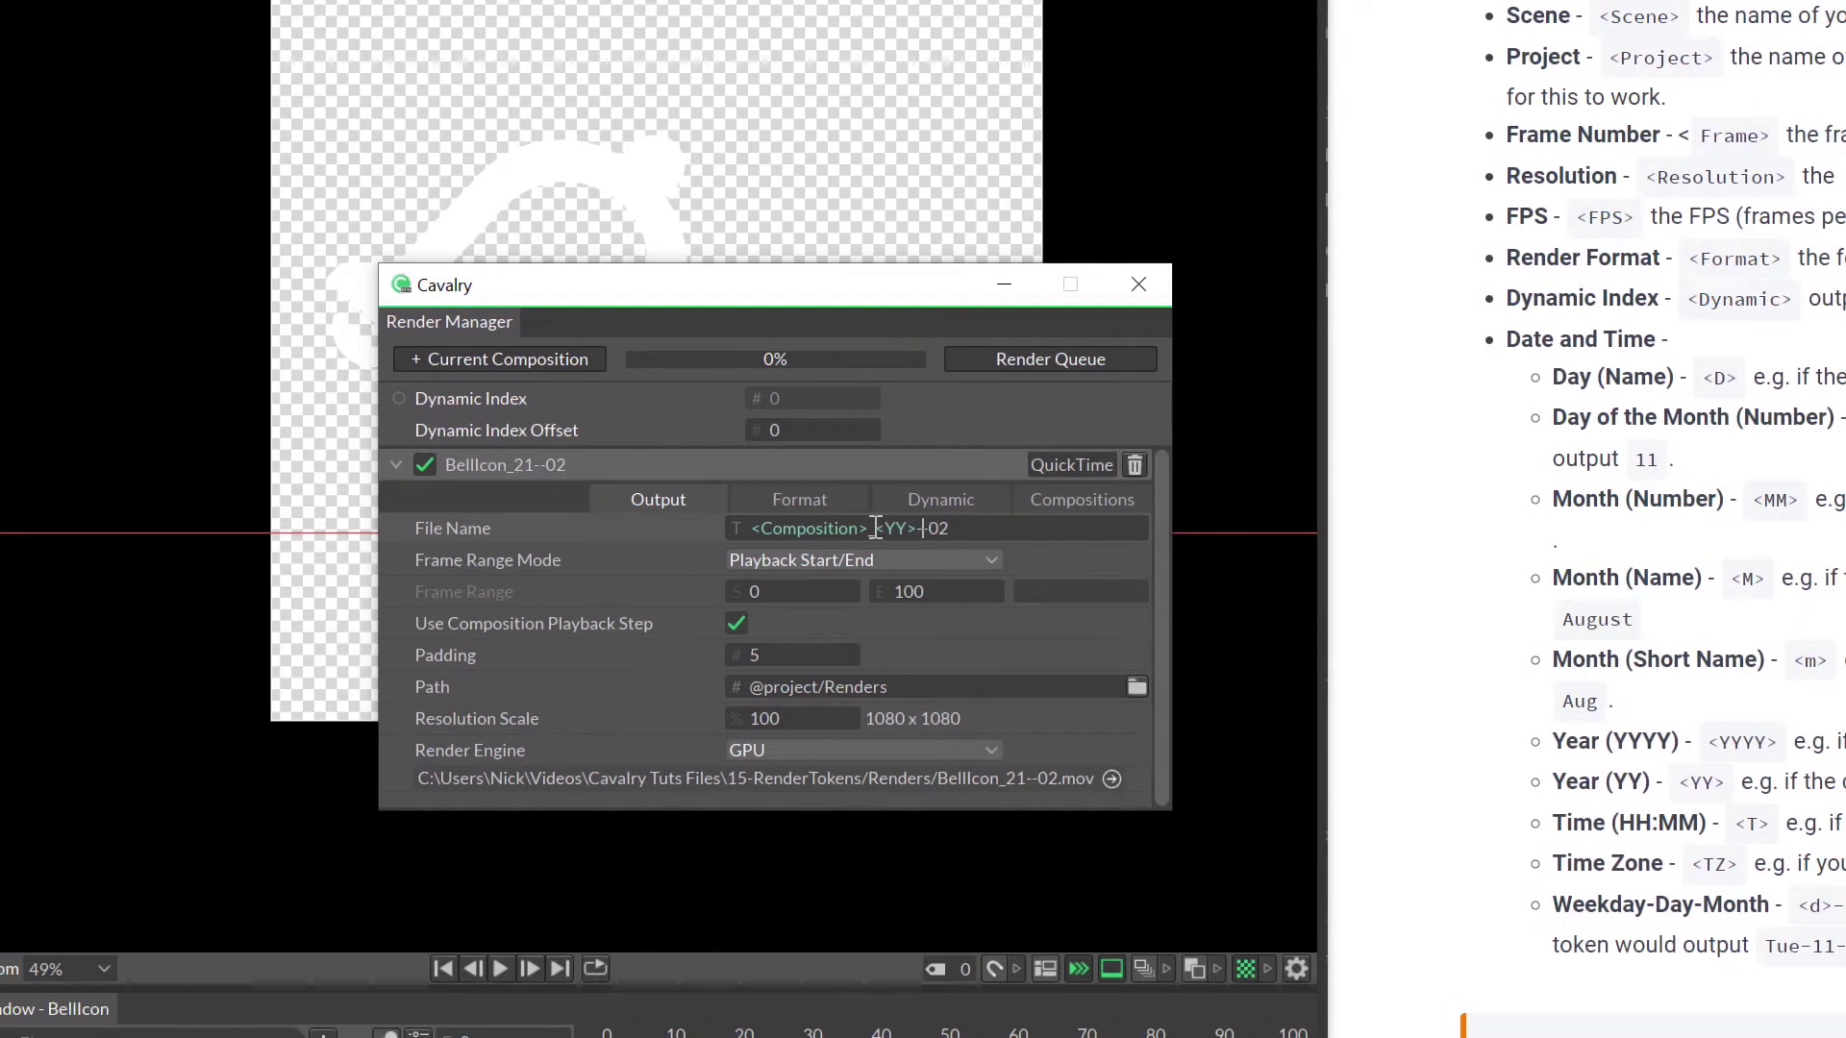
type("MM>")
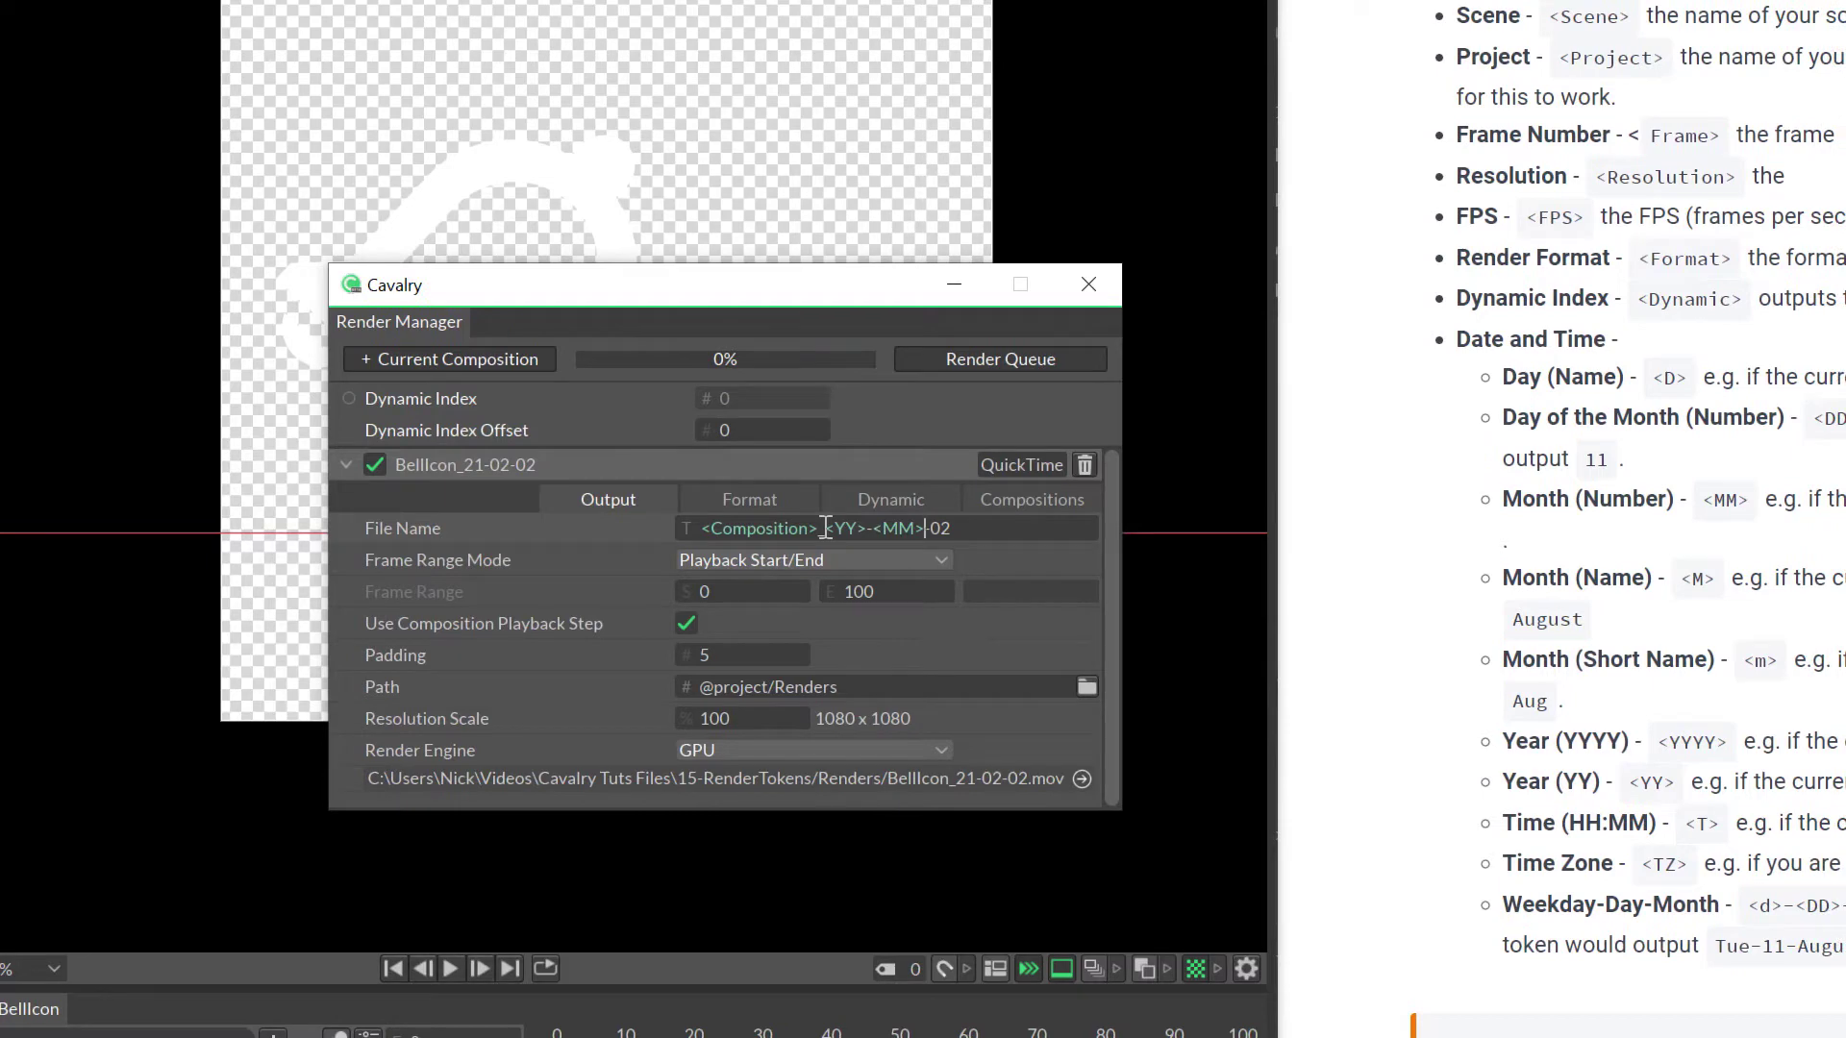
key("Delete")
key("Delete")
type("<DD>")
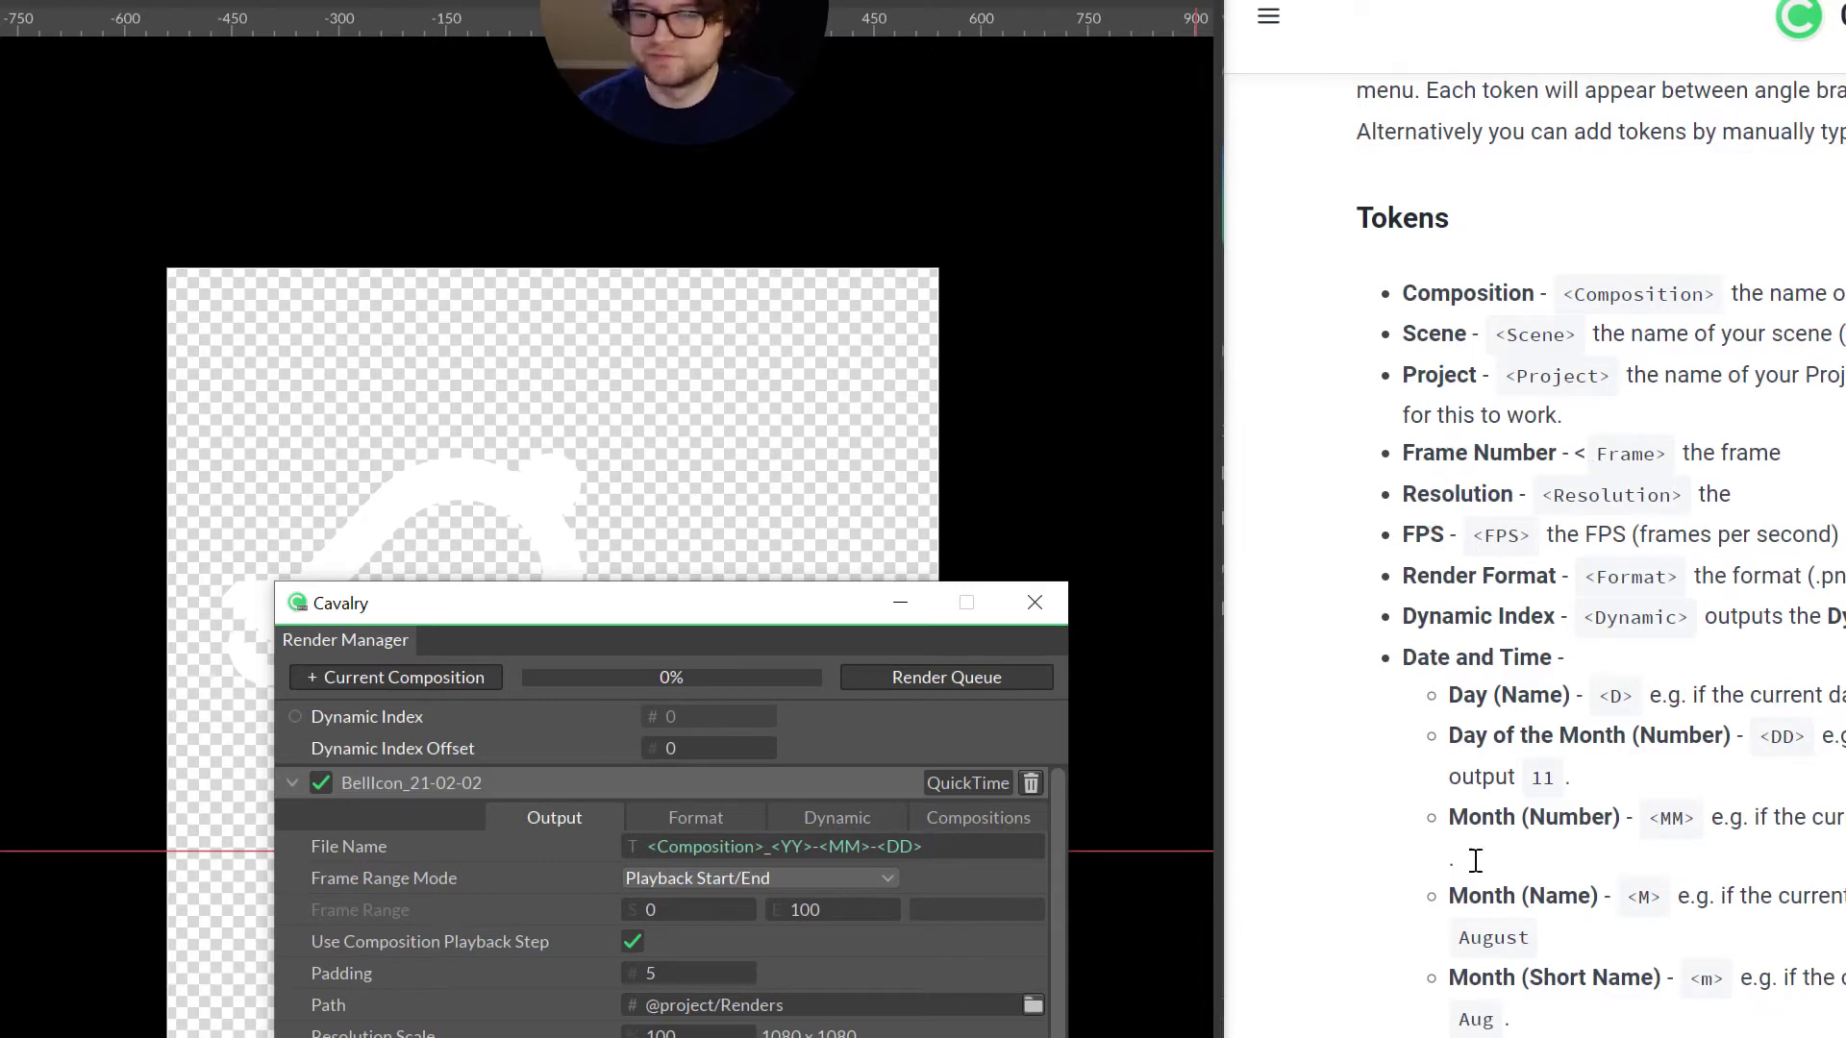
- Append _<%a> after <DD> in the File Name for the abbreviated weekday
scroll(1456, 765, "down", 10)
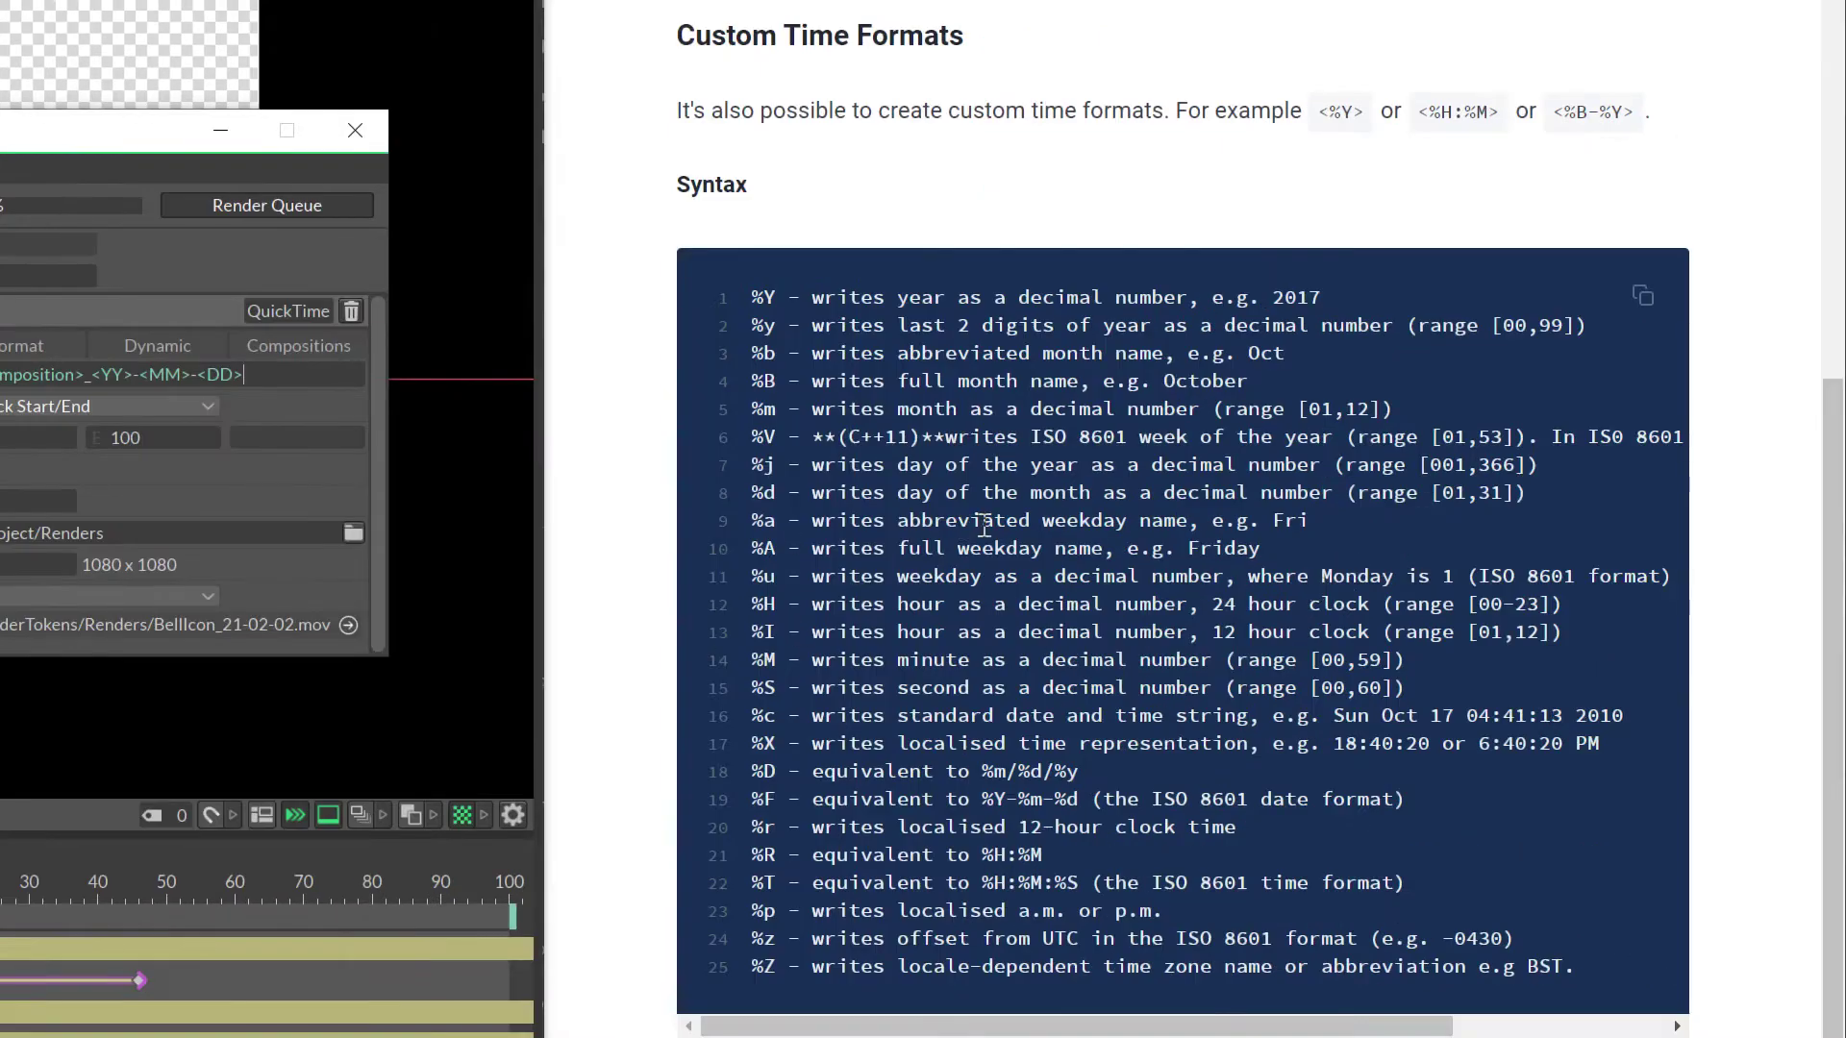
type("_")
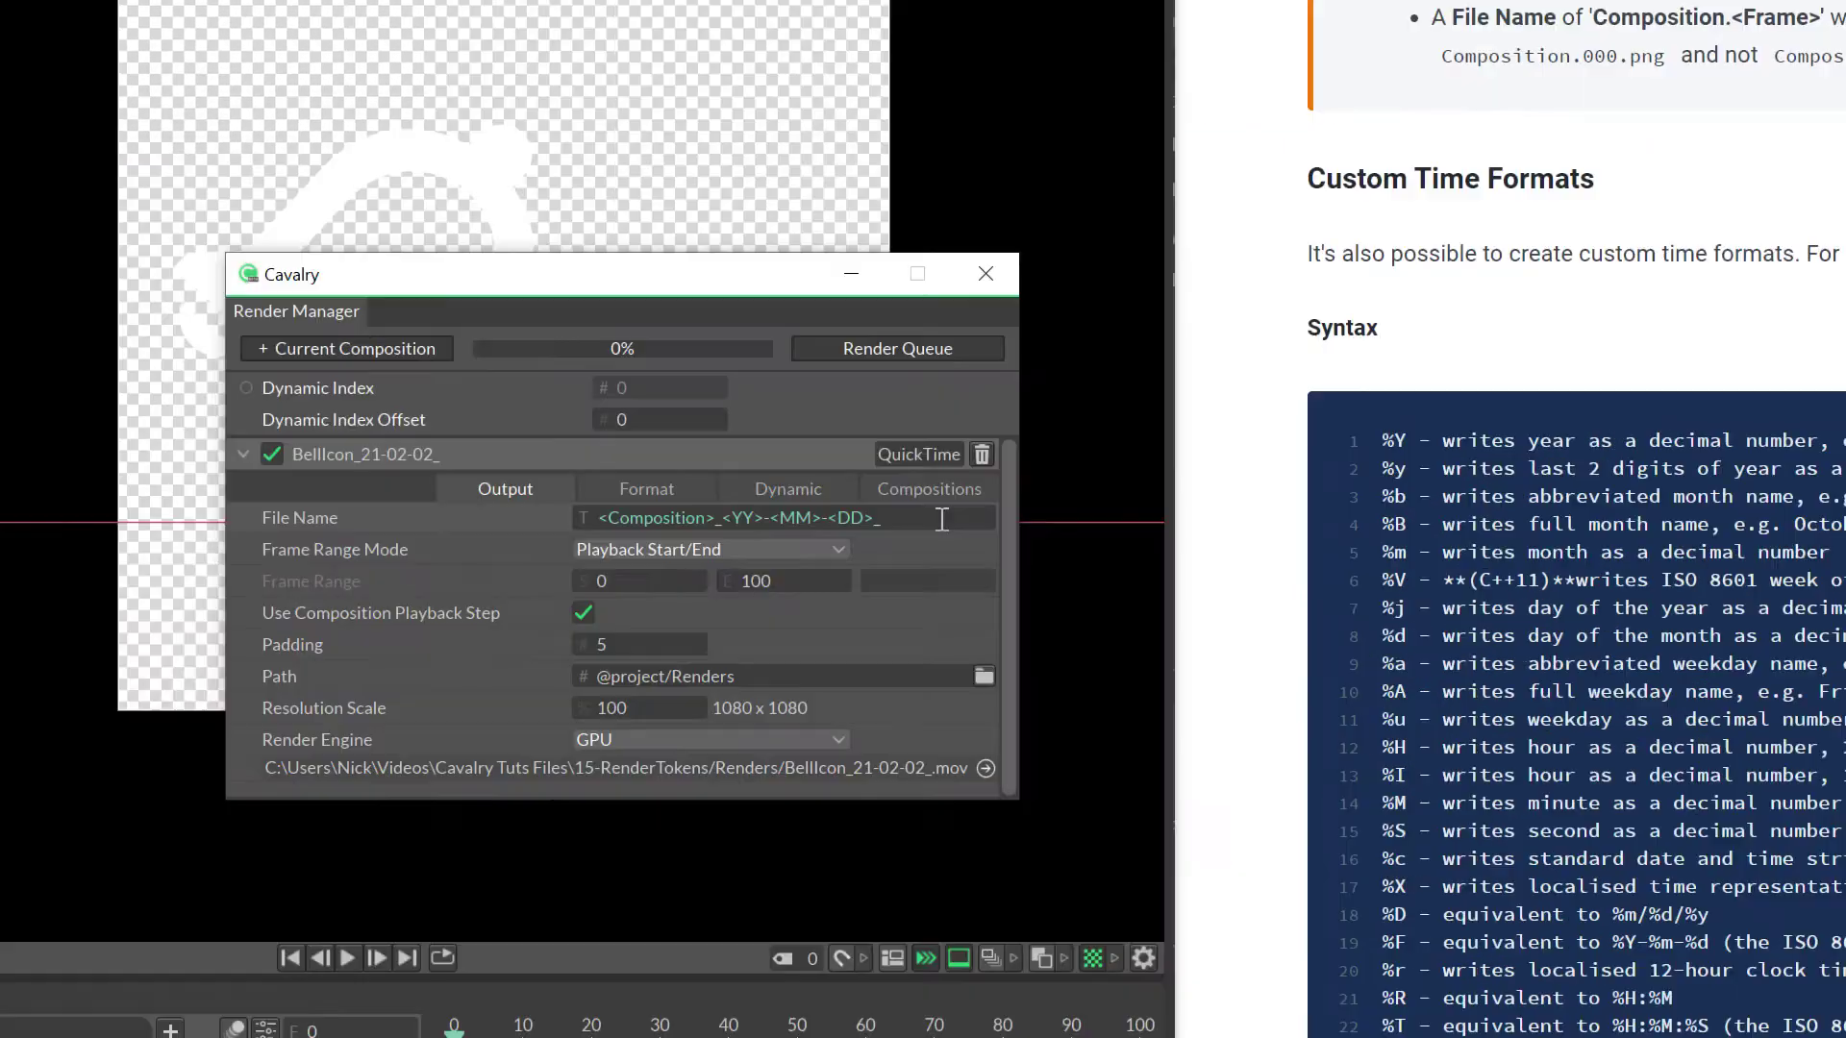
type("<")
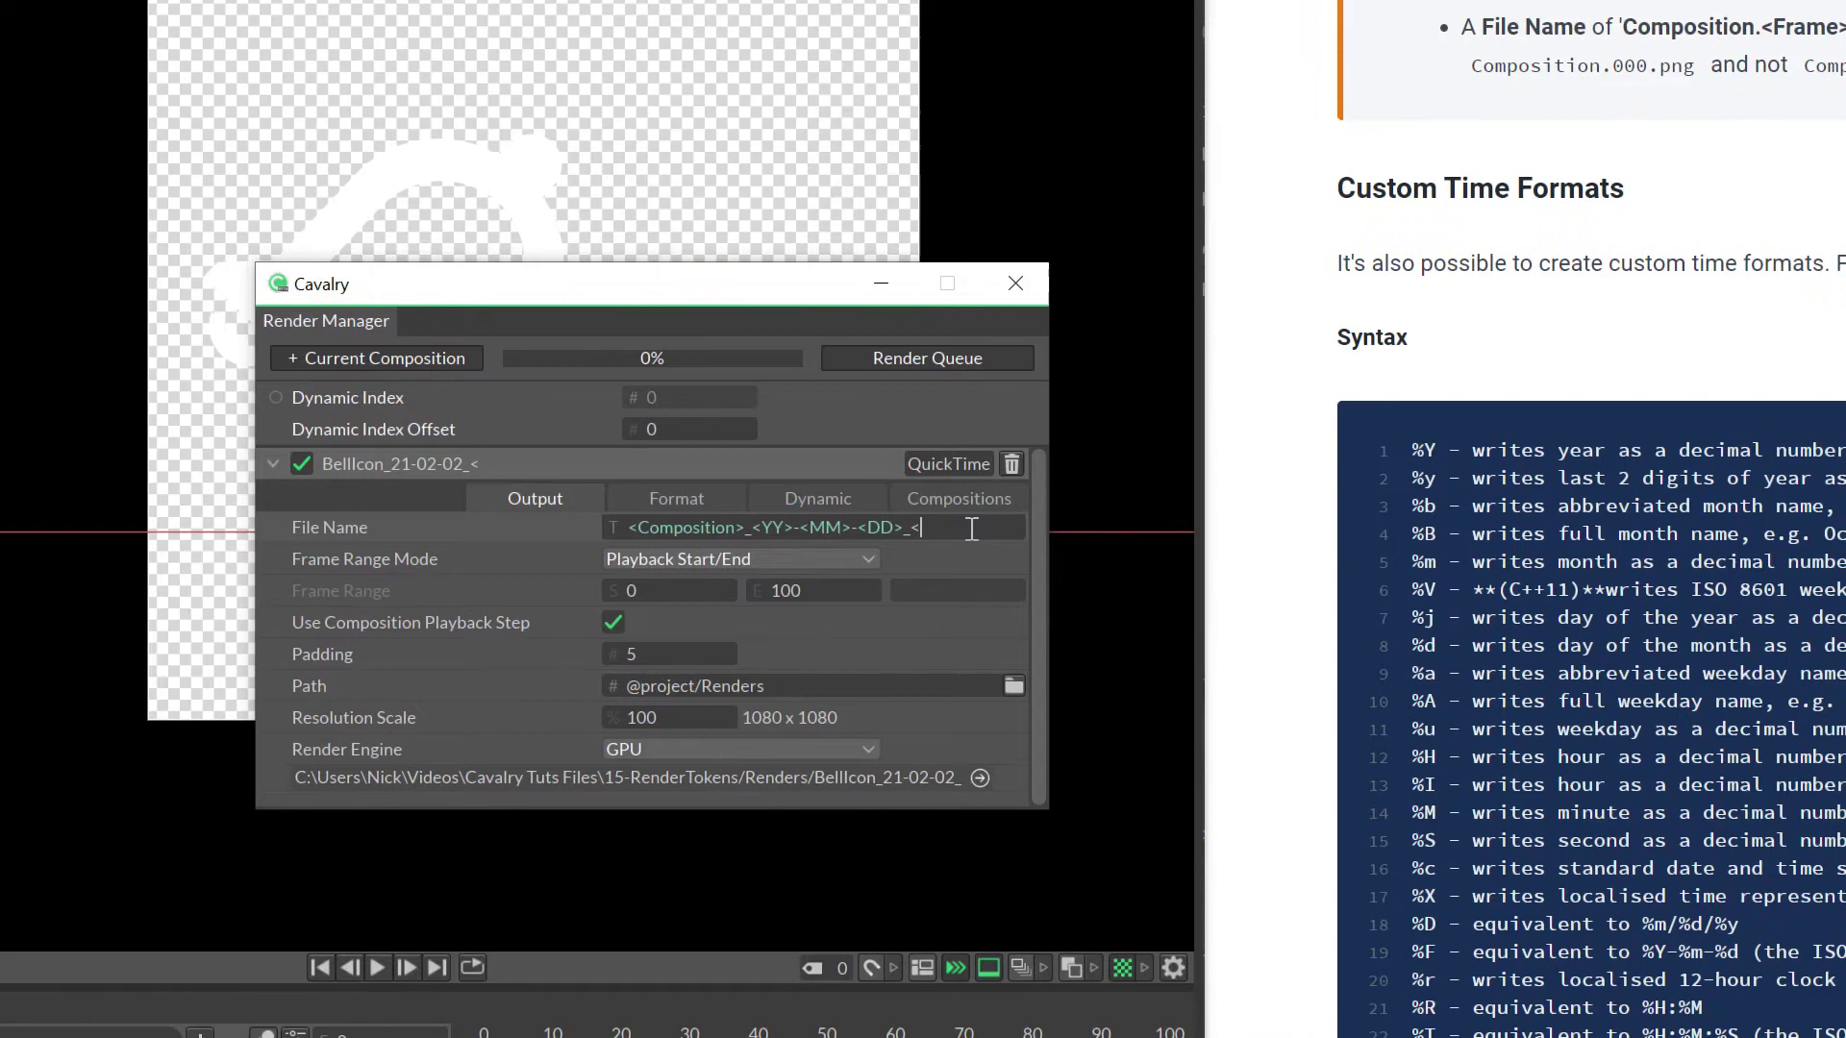
type("%")
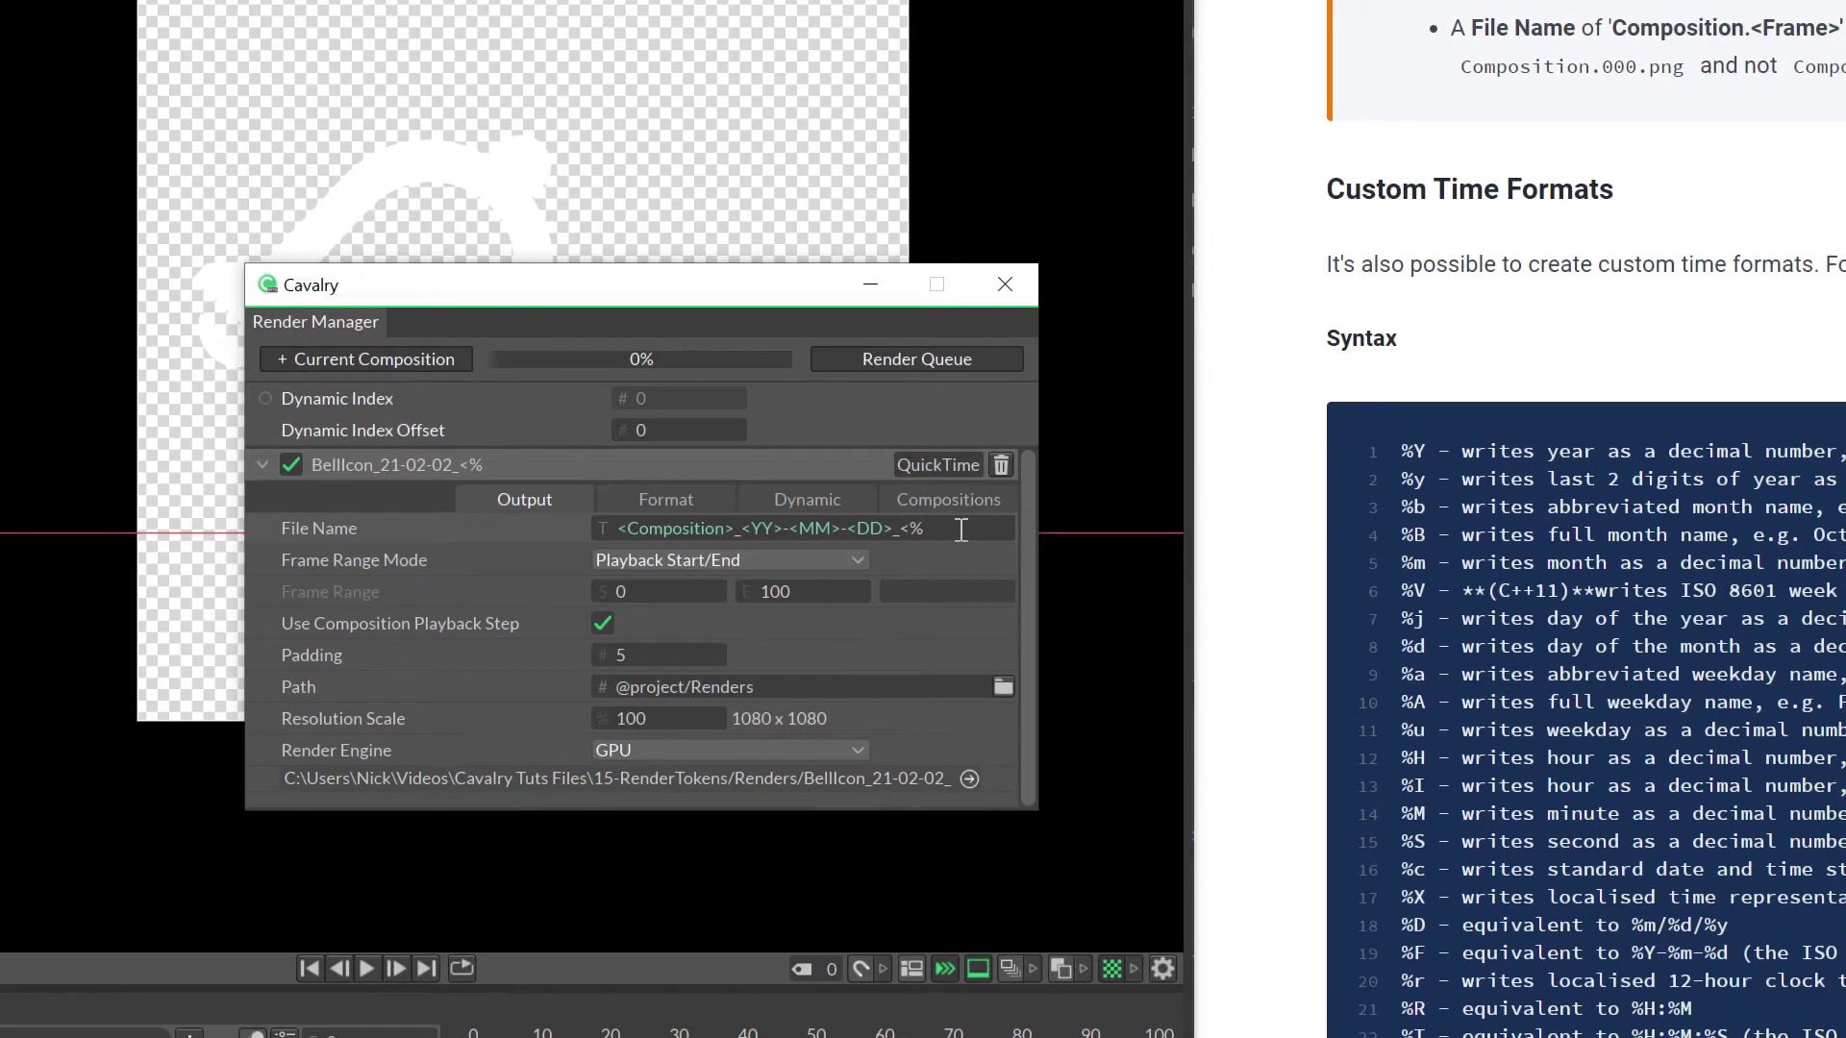
type("a")
type(">")
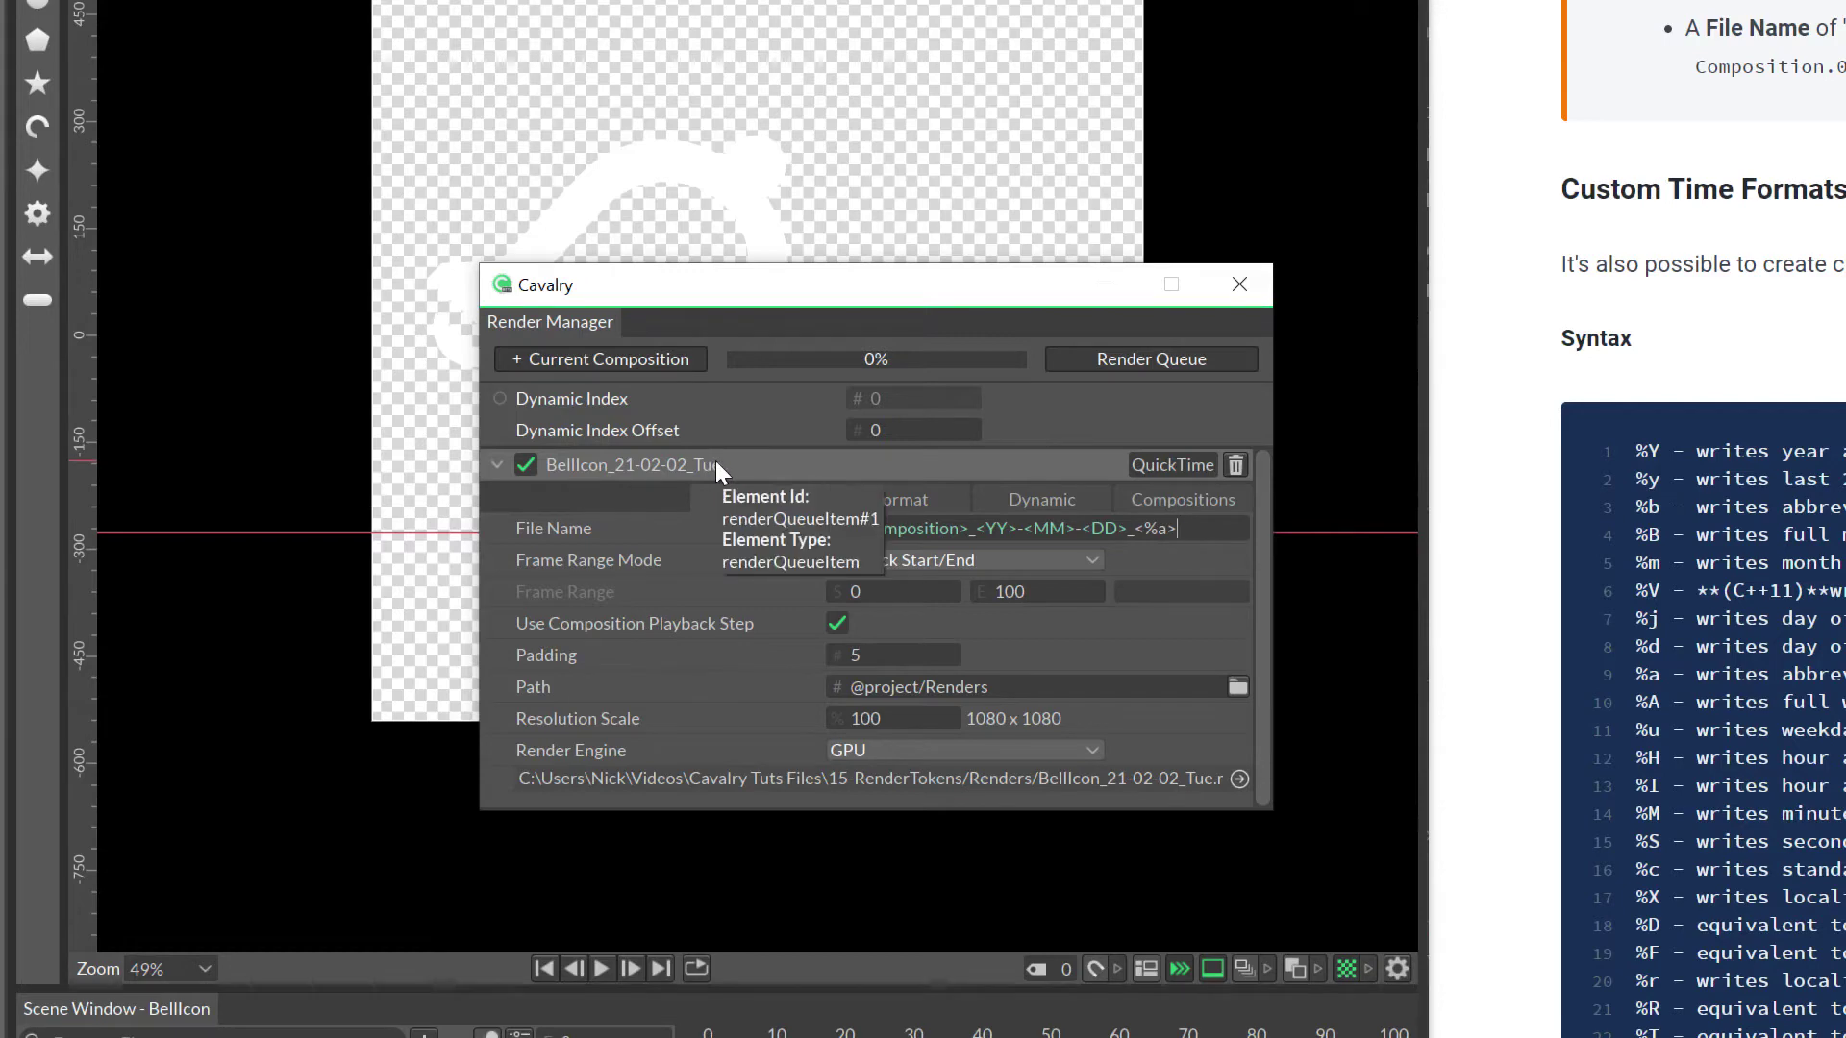
- Render the BellIcon item to BellIcon_21-02-02_Tue.mov, moving the render window aside
left_click(1121, 361)
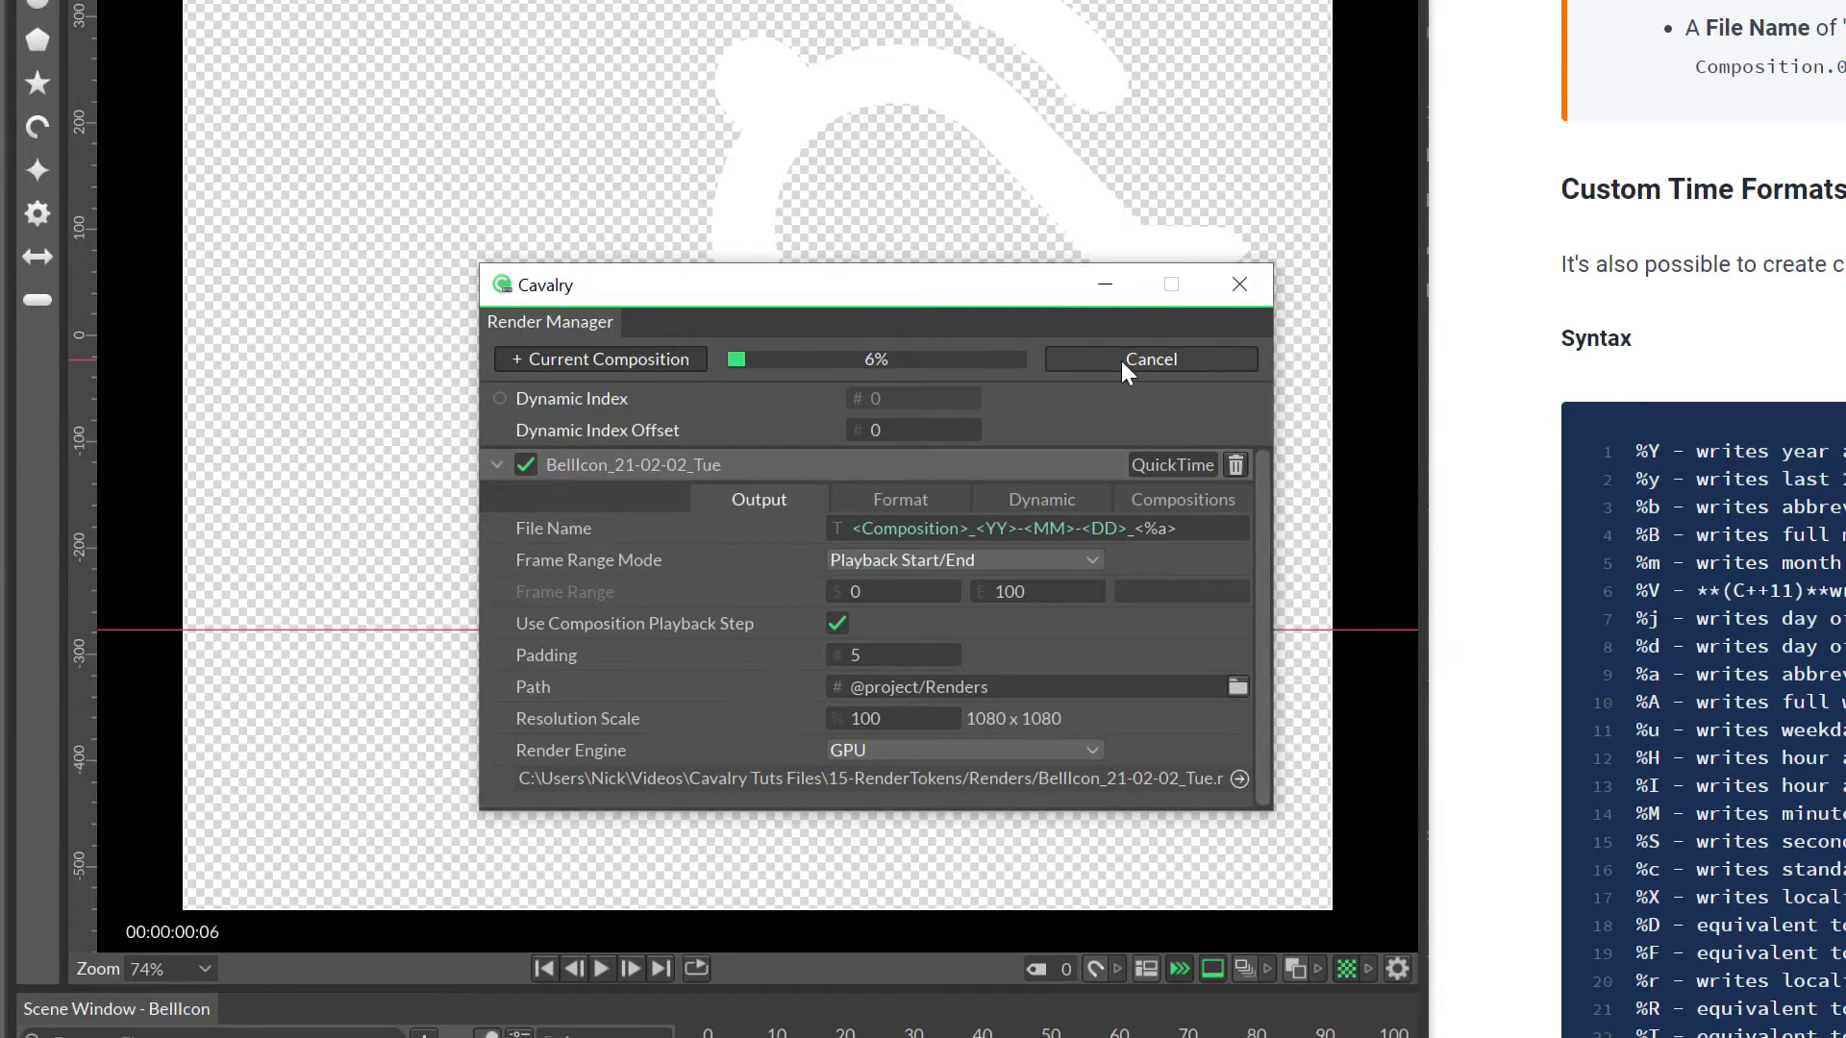
left_click_drag(980, 282, 1515, 334)
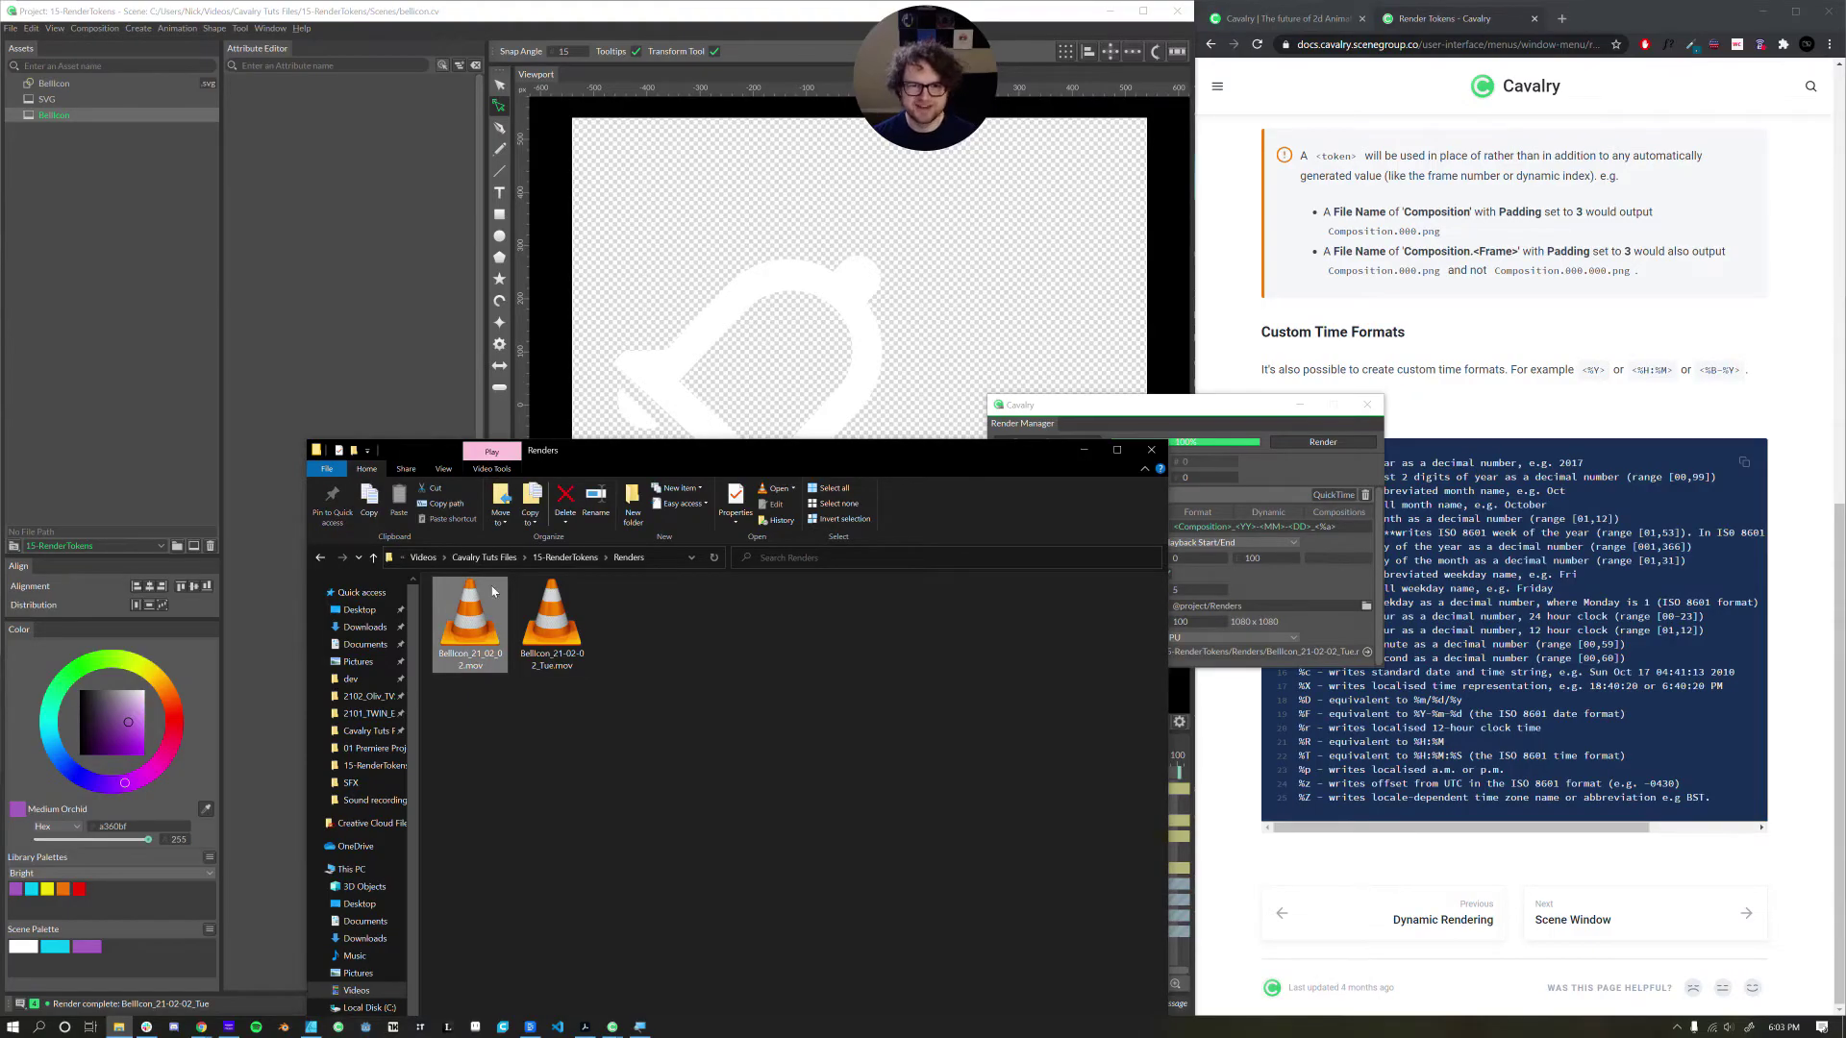
- Inspect the BellIcon_21-02-02_Tue movie name without renaming it, then minimise the Renders folder
left_click(563, 662)
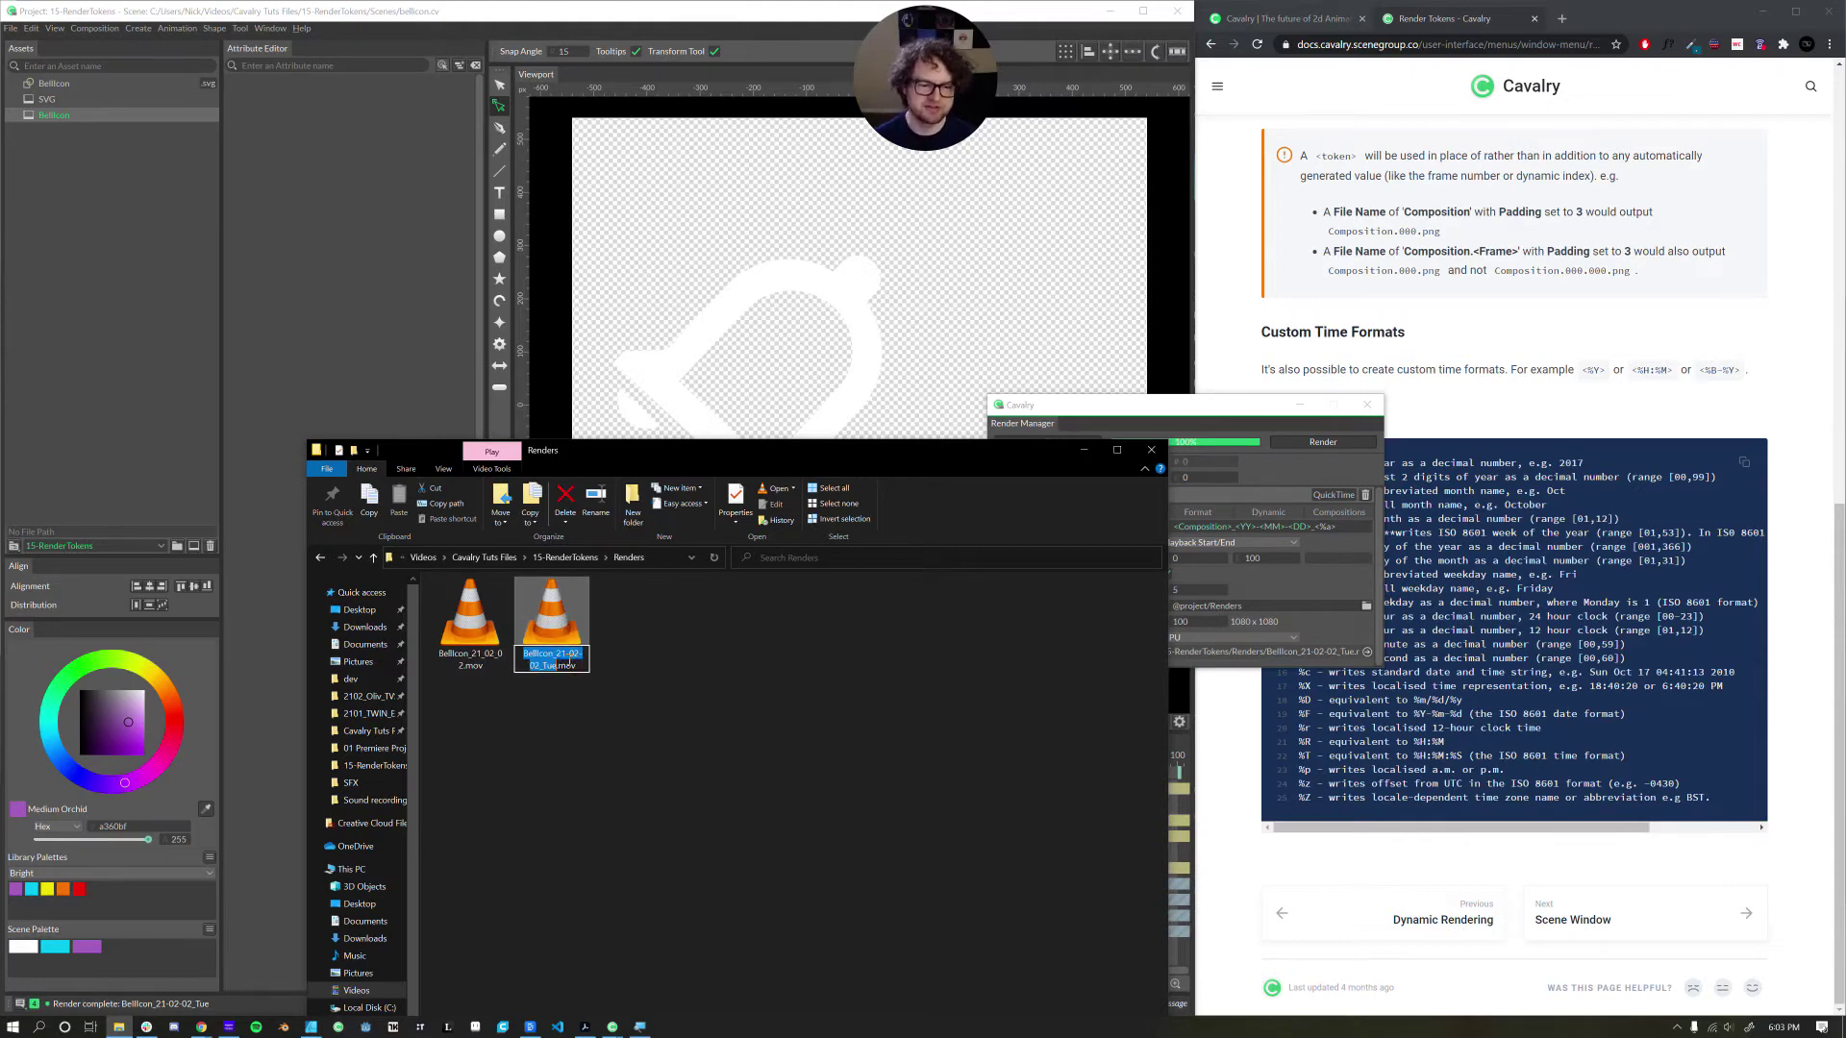
left_click(640, 663)
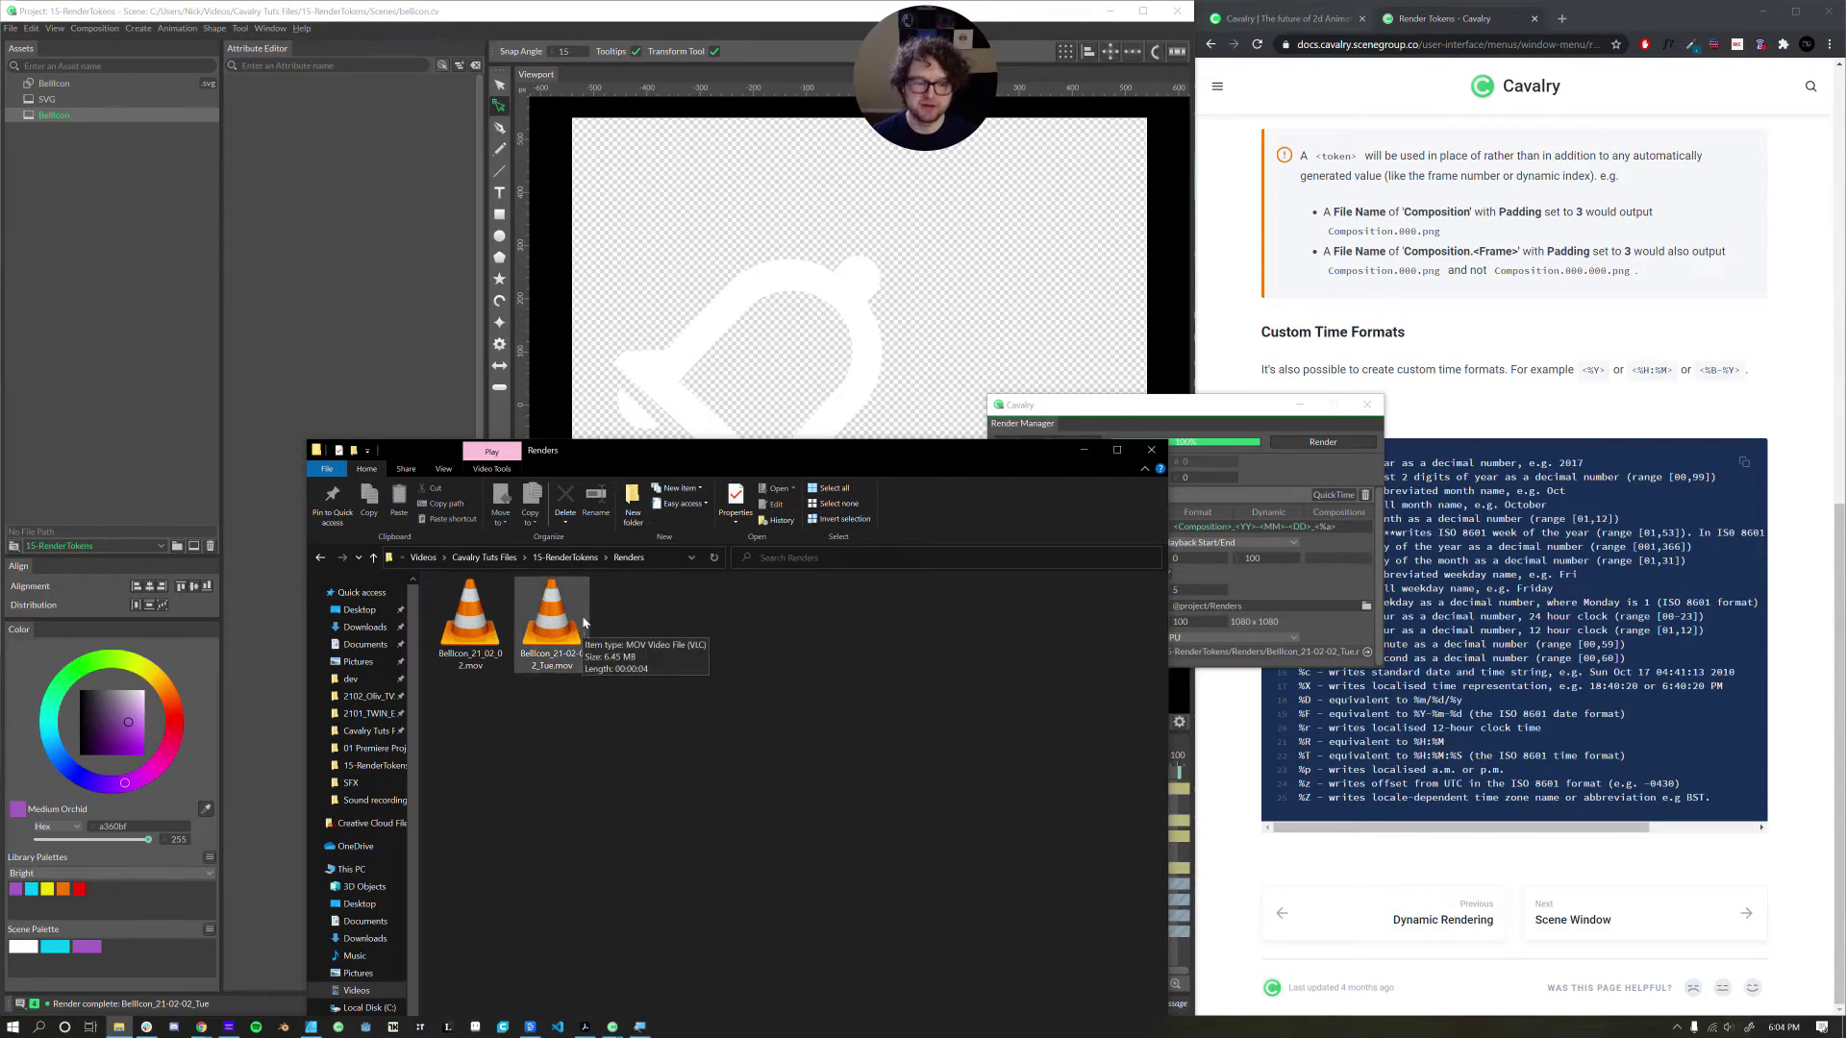
left_click(1151, 450)
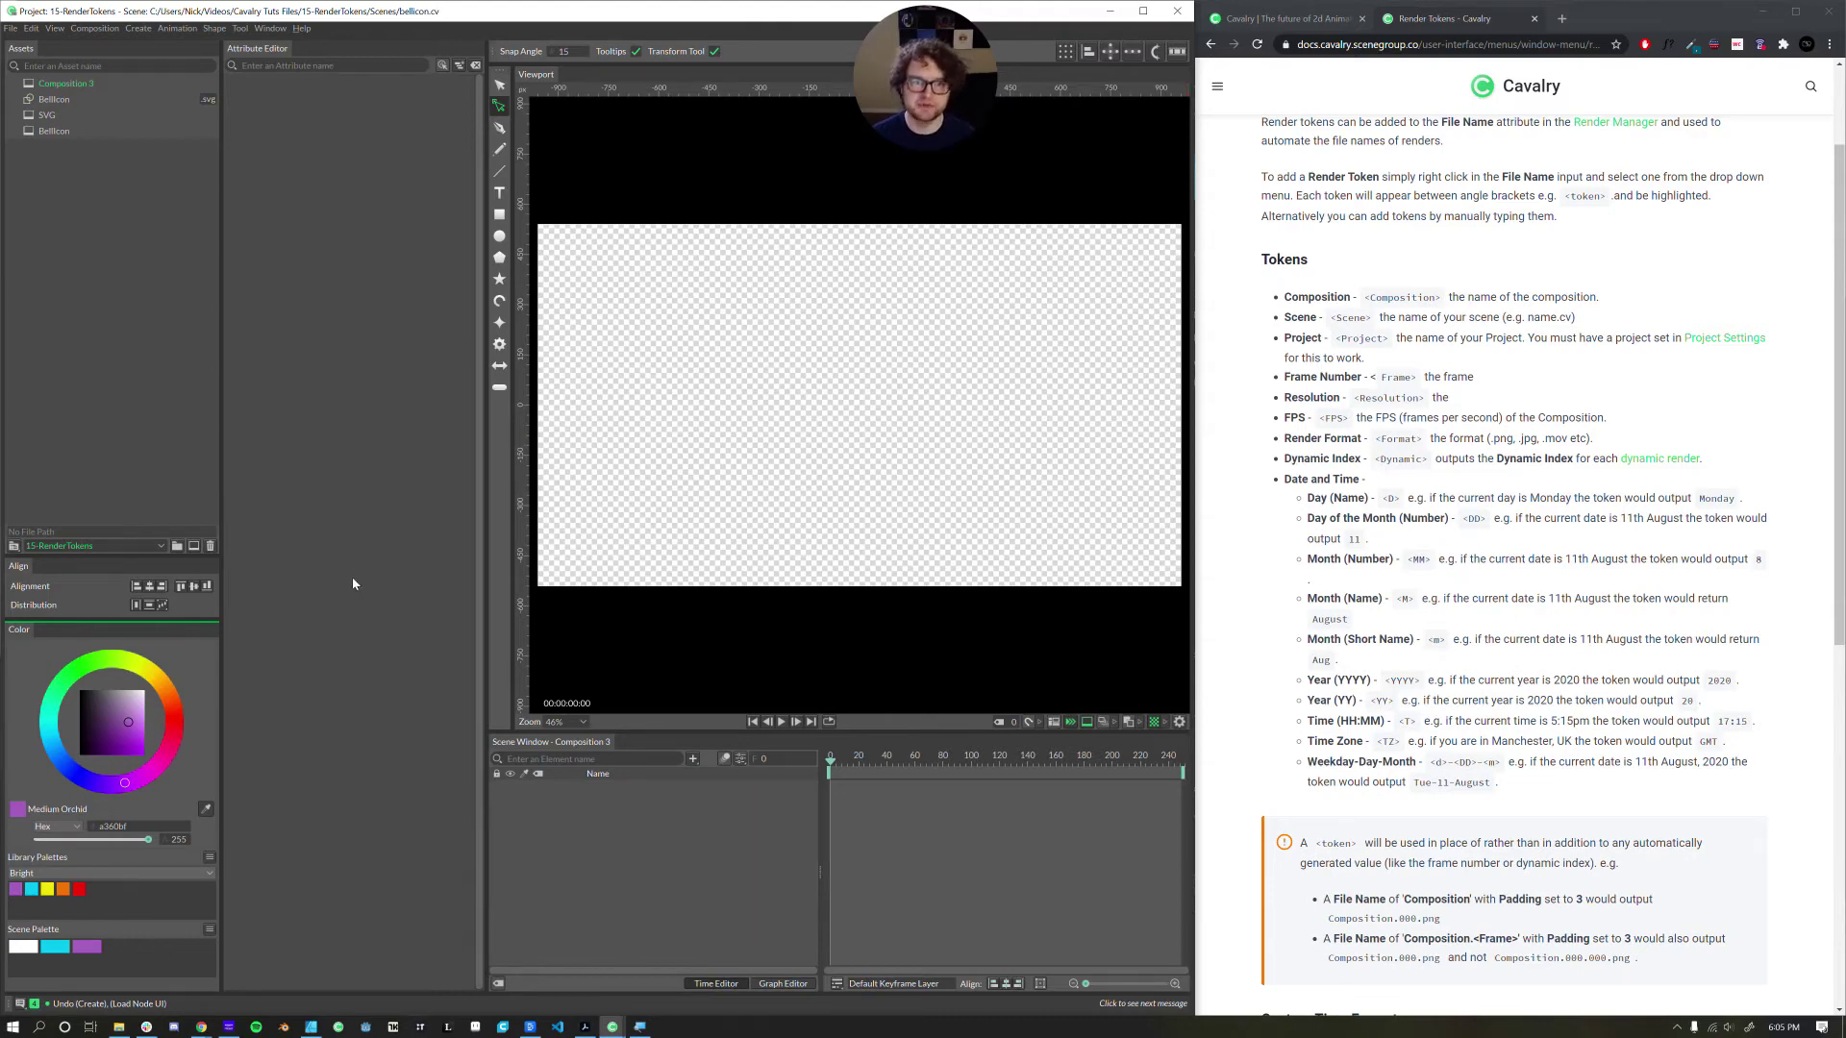
- Create Color Array 3 from the Bright palette and connect it to a new rectangle's Fill Color
left_click(210, 857)
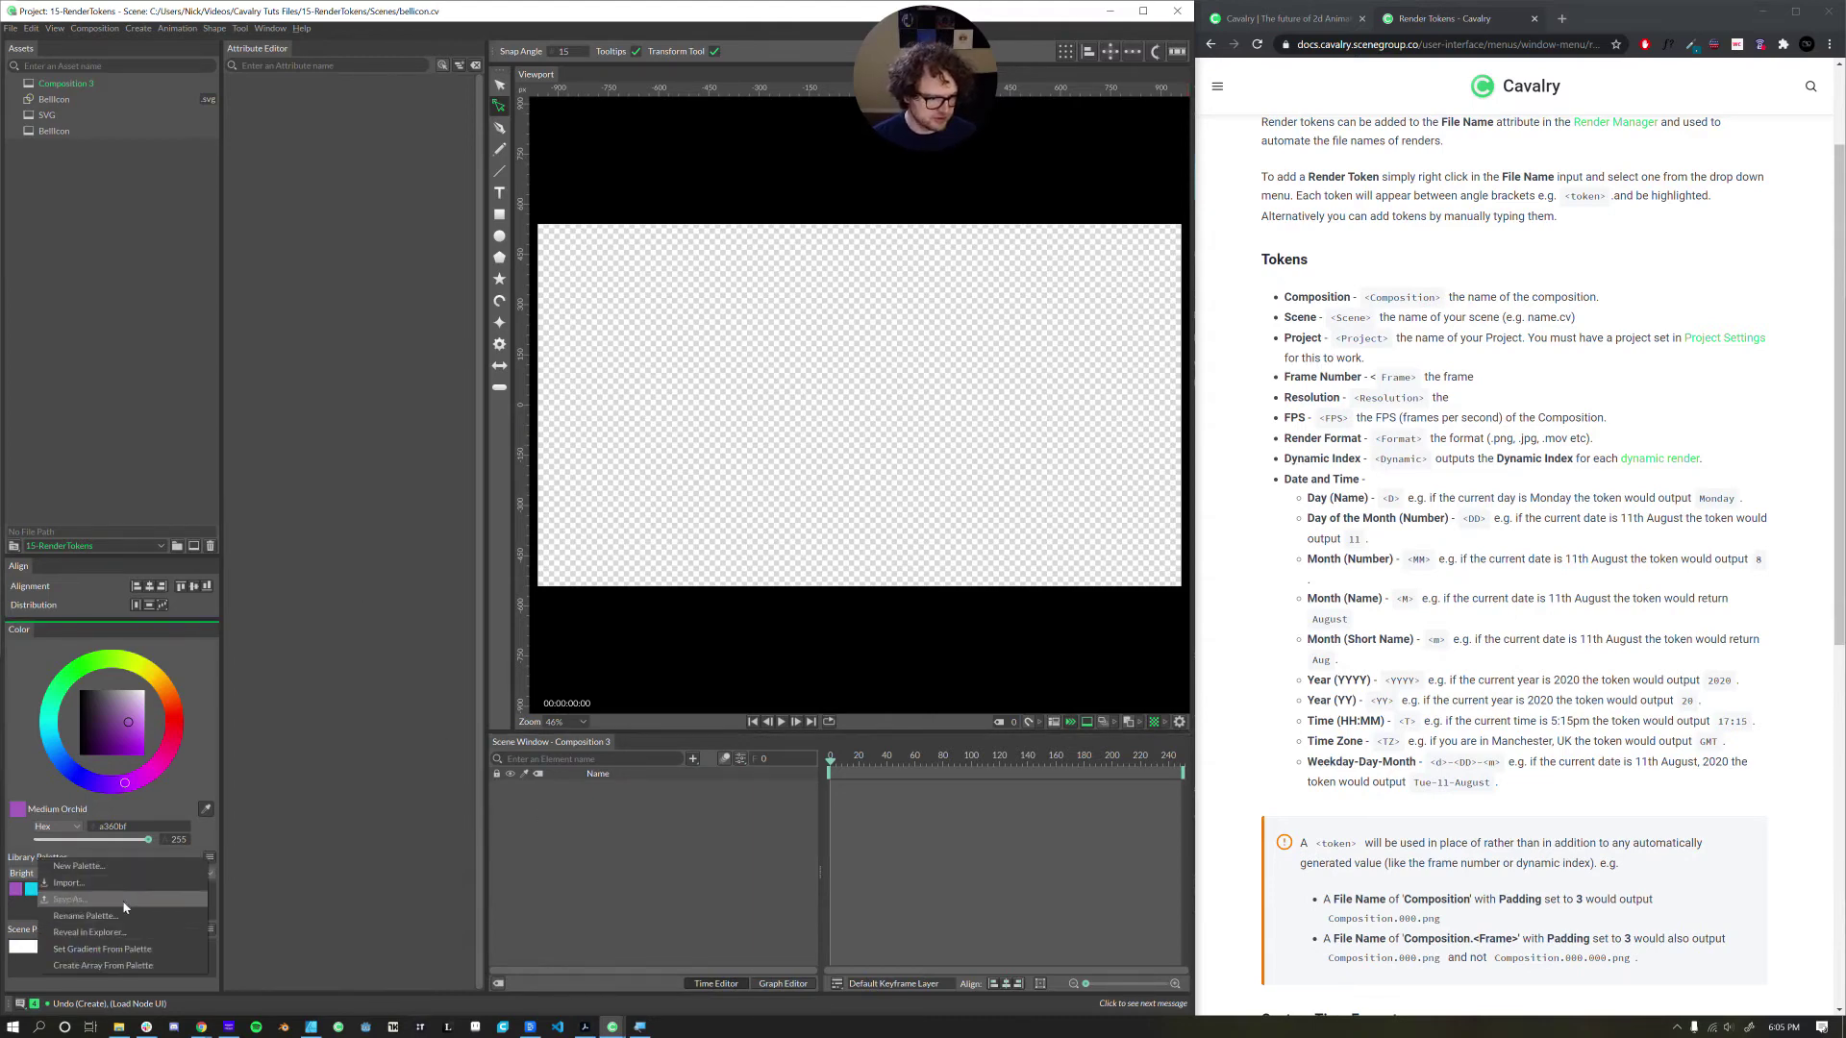
left_click(112, 966)
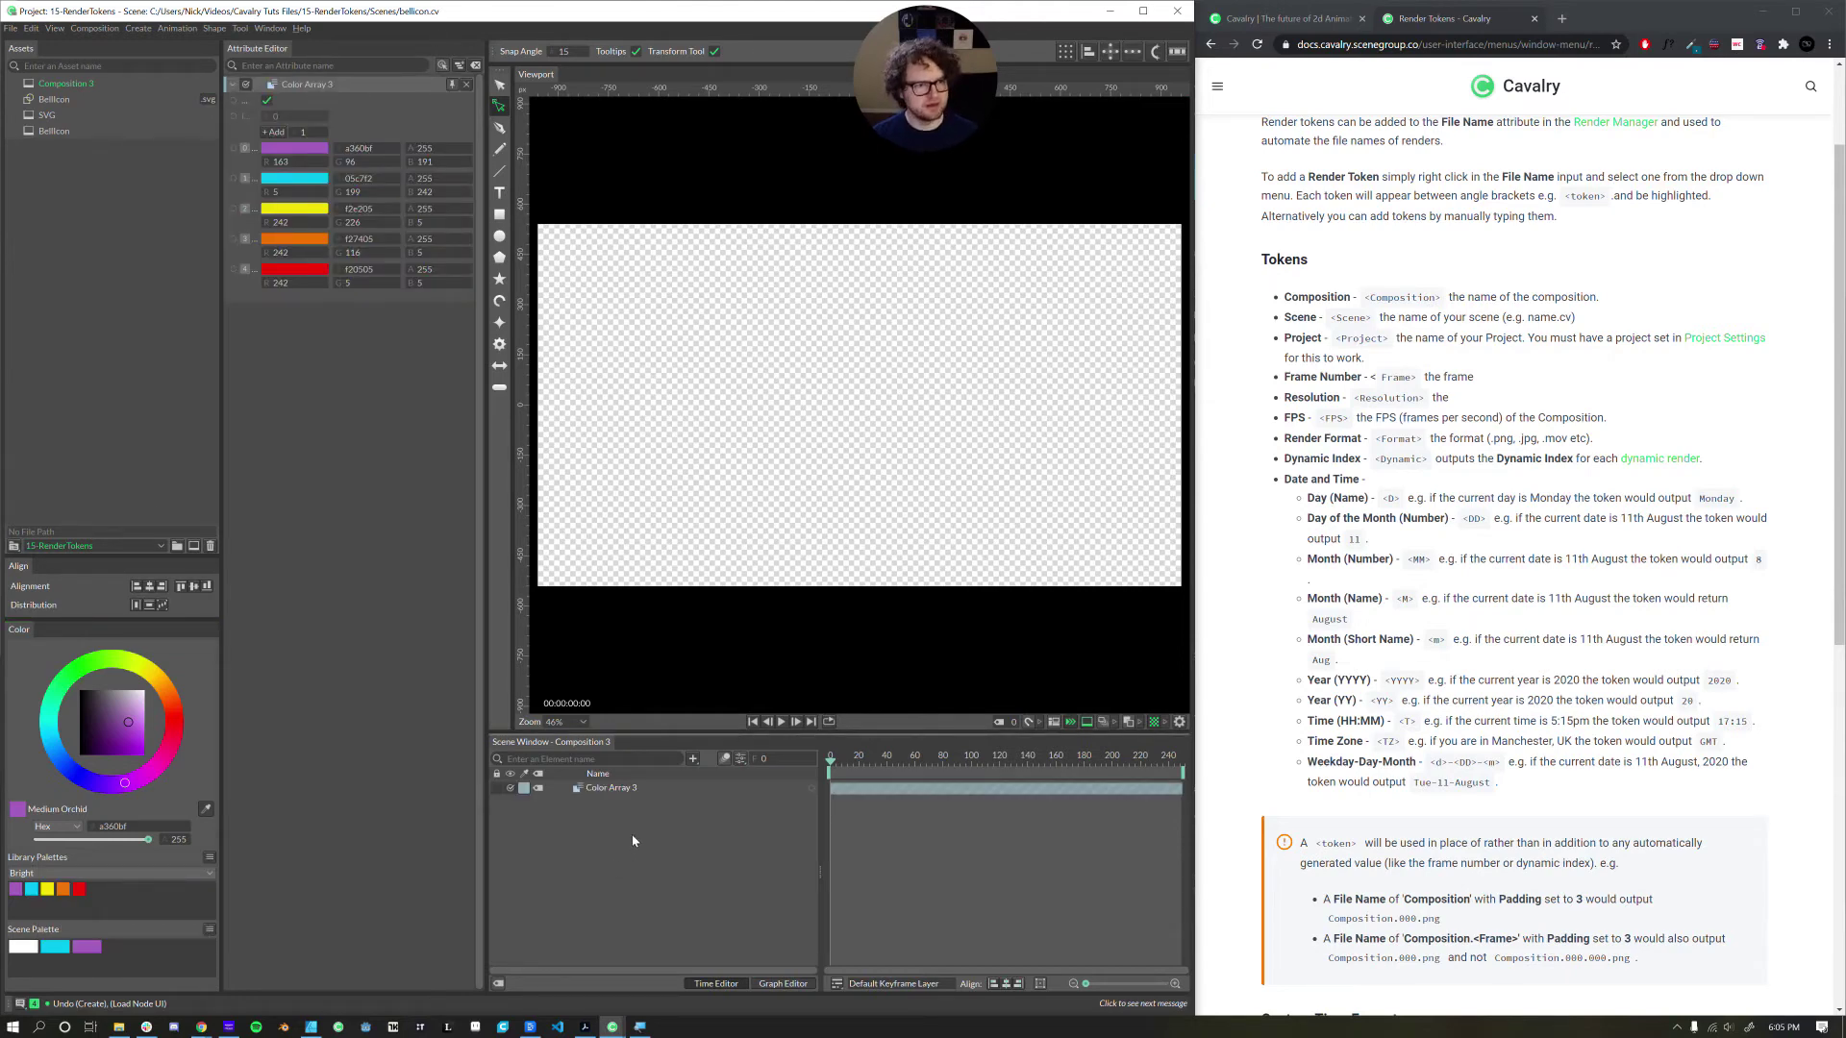
key("r")
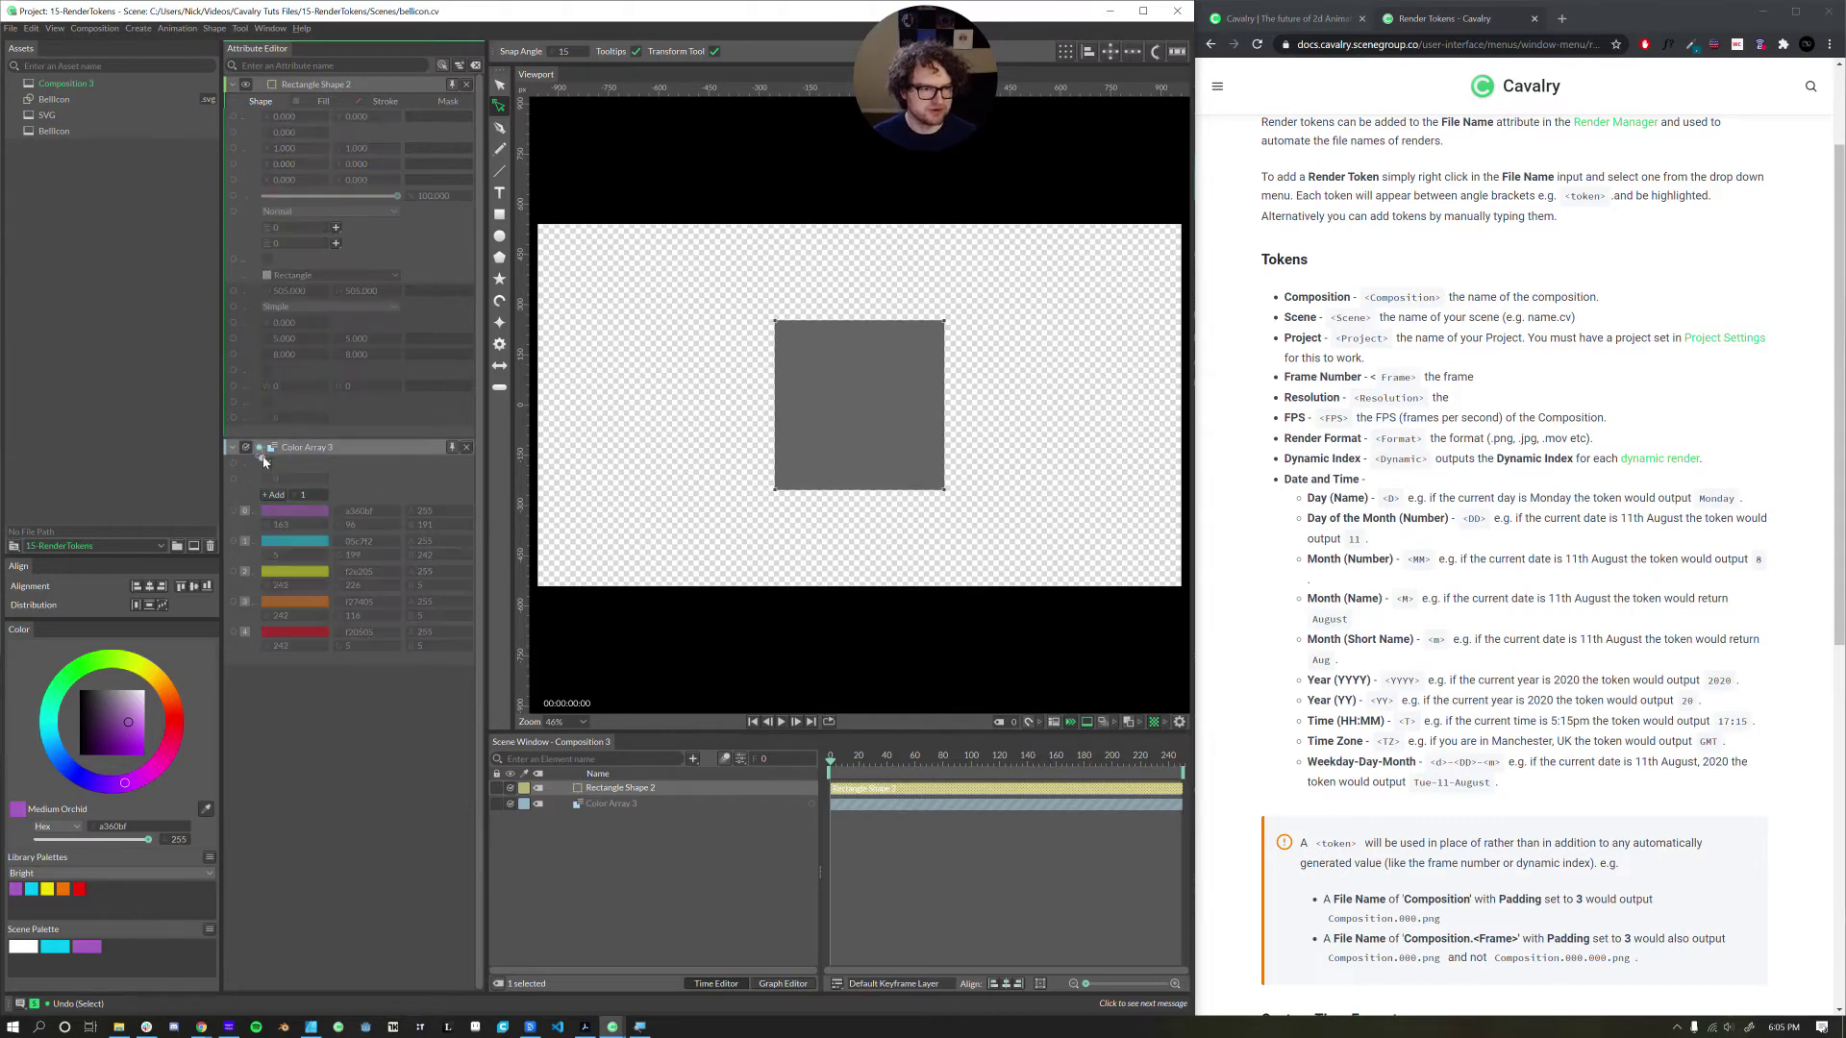
left_click_drag(259, 449, 618, 792)
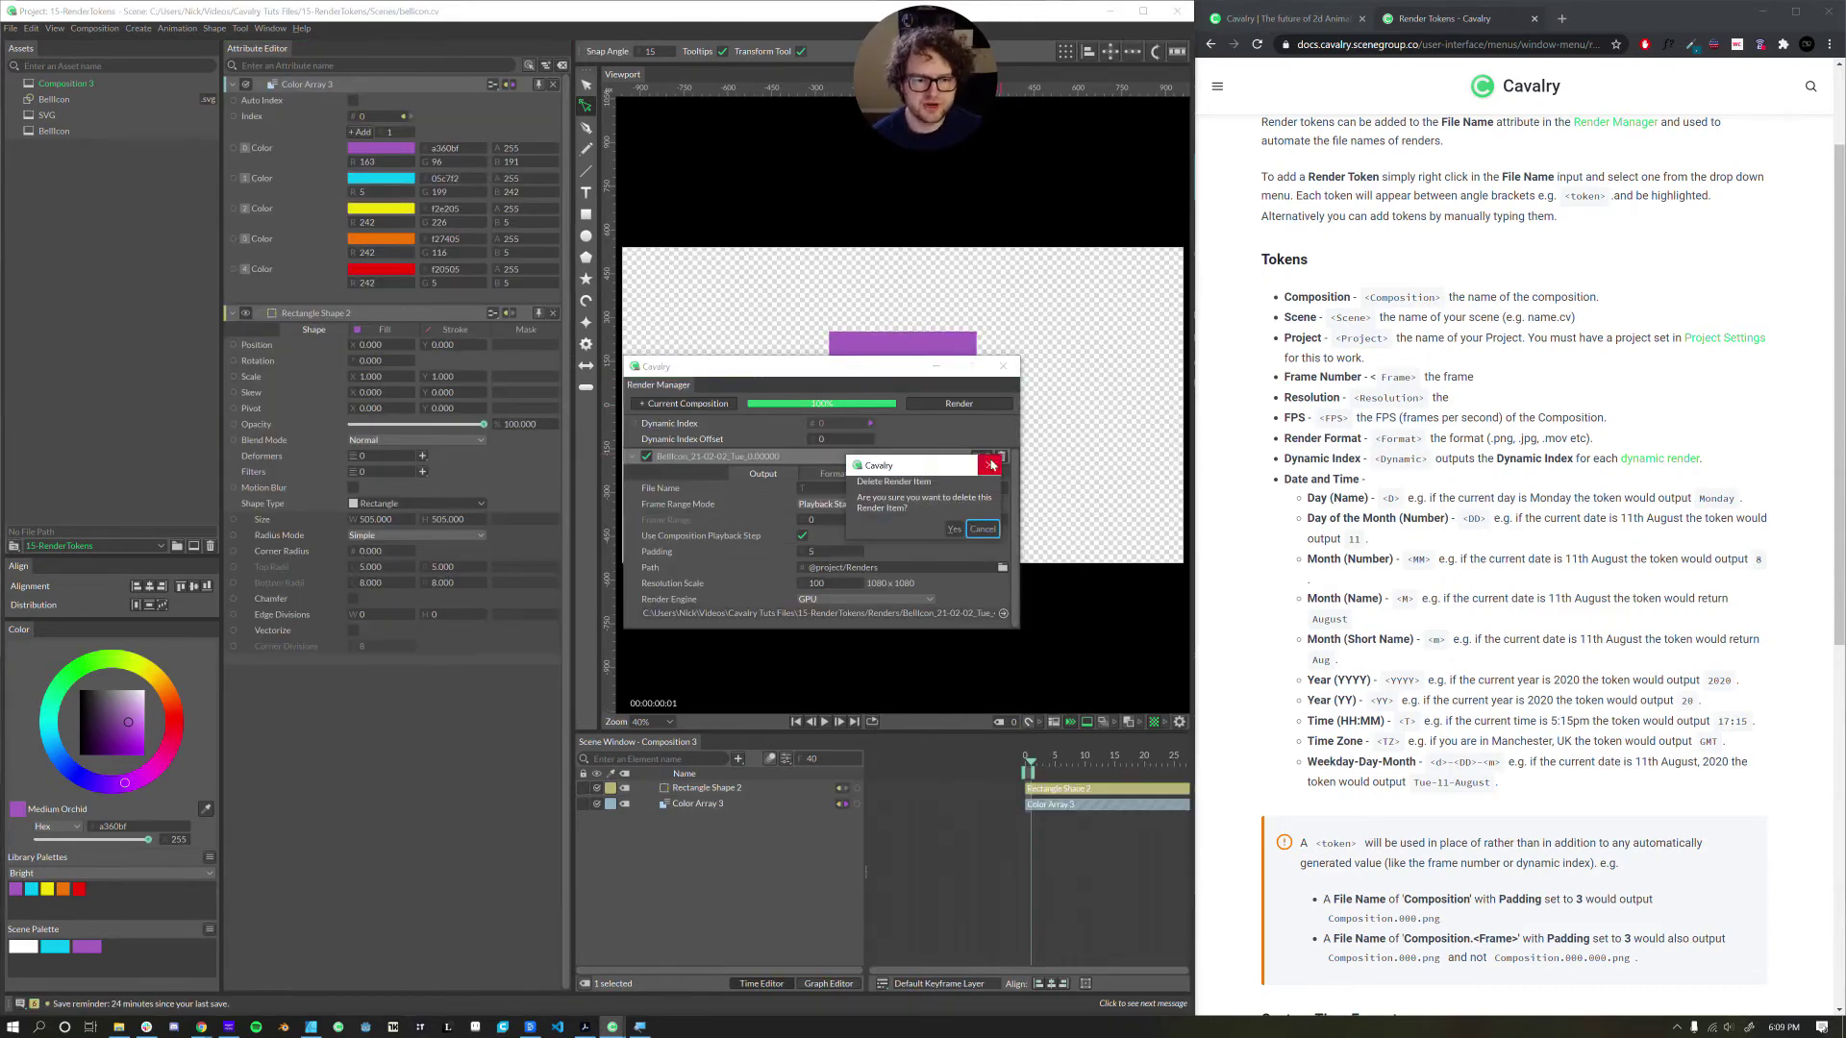
- Replace the BellIcon render item with a current-composition item named Square_
left_click(1001, 458)
left_click(660, 407)
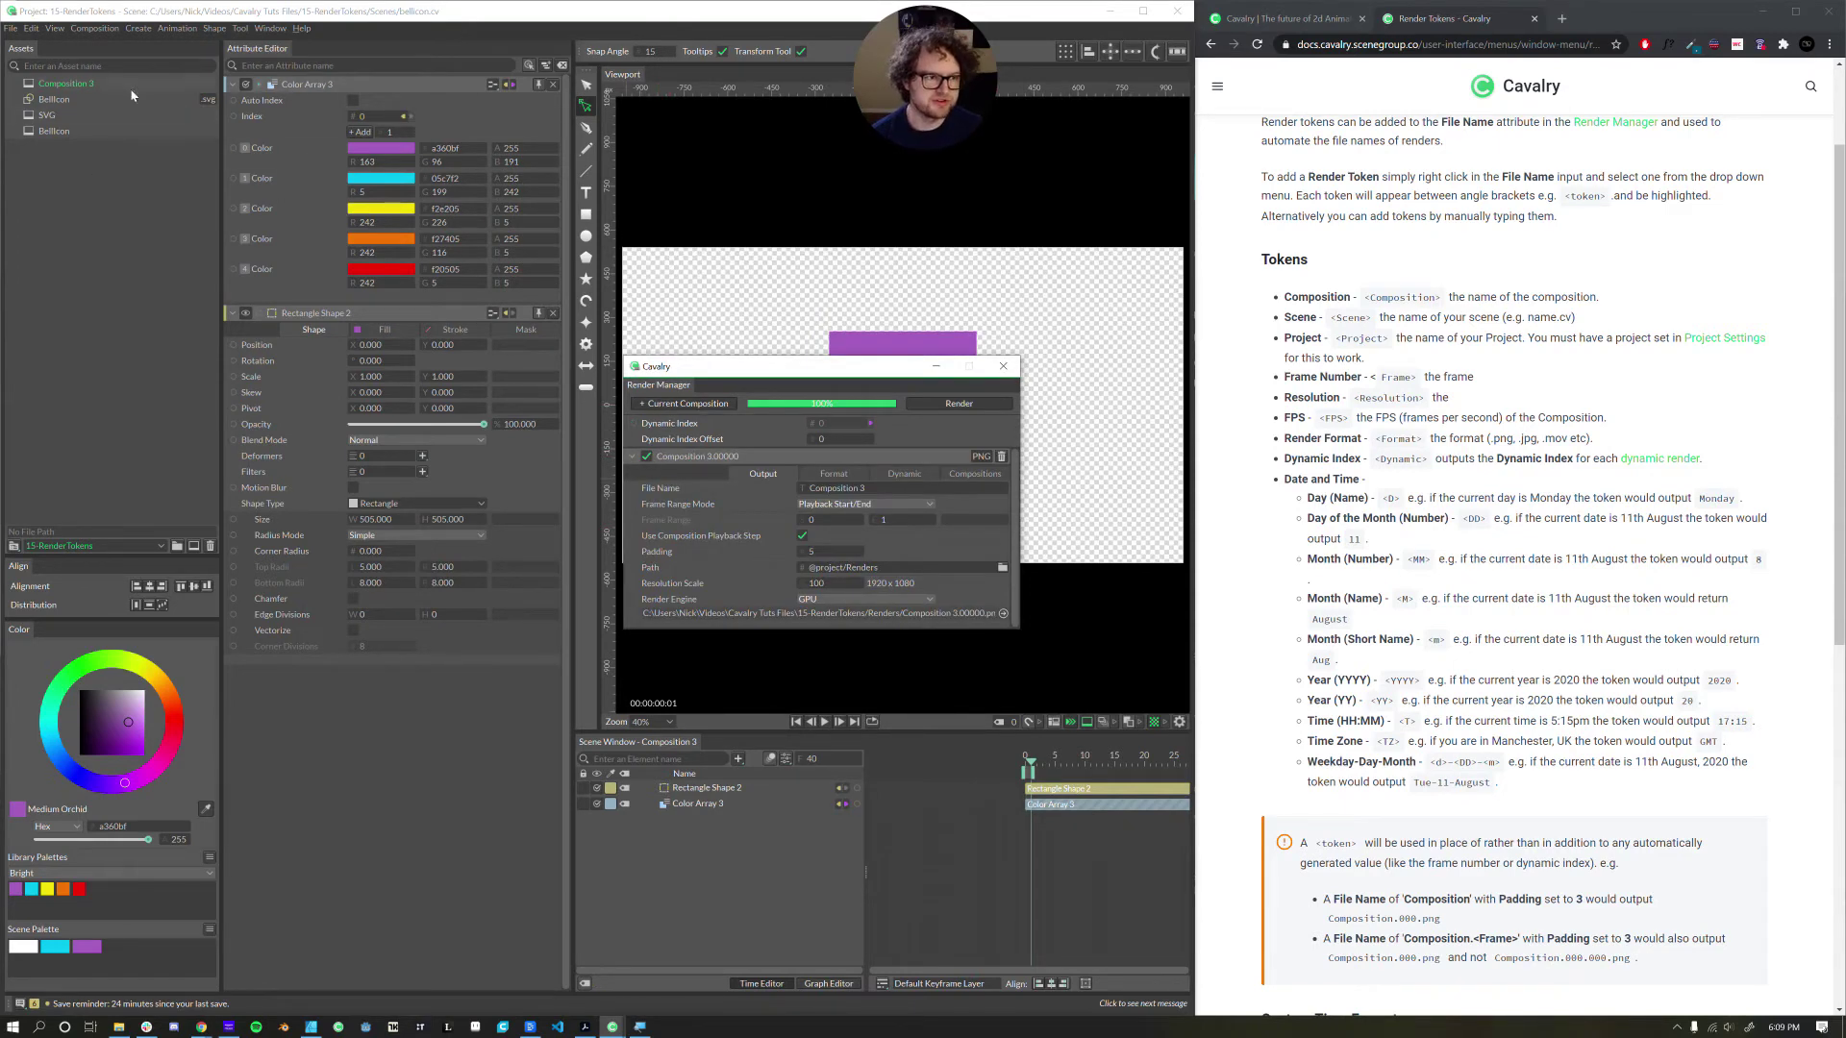
left_click(852, 489)
type("S")
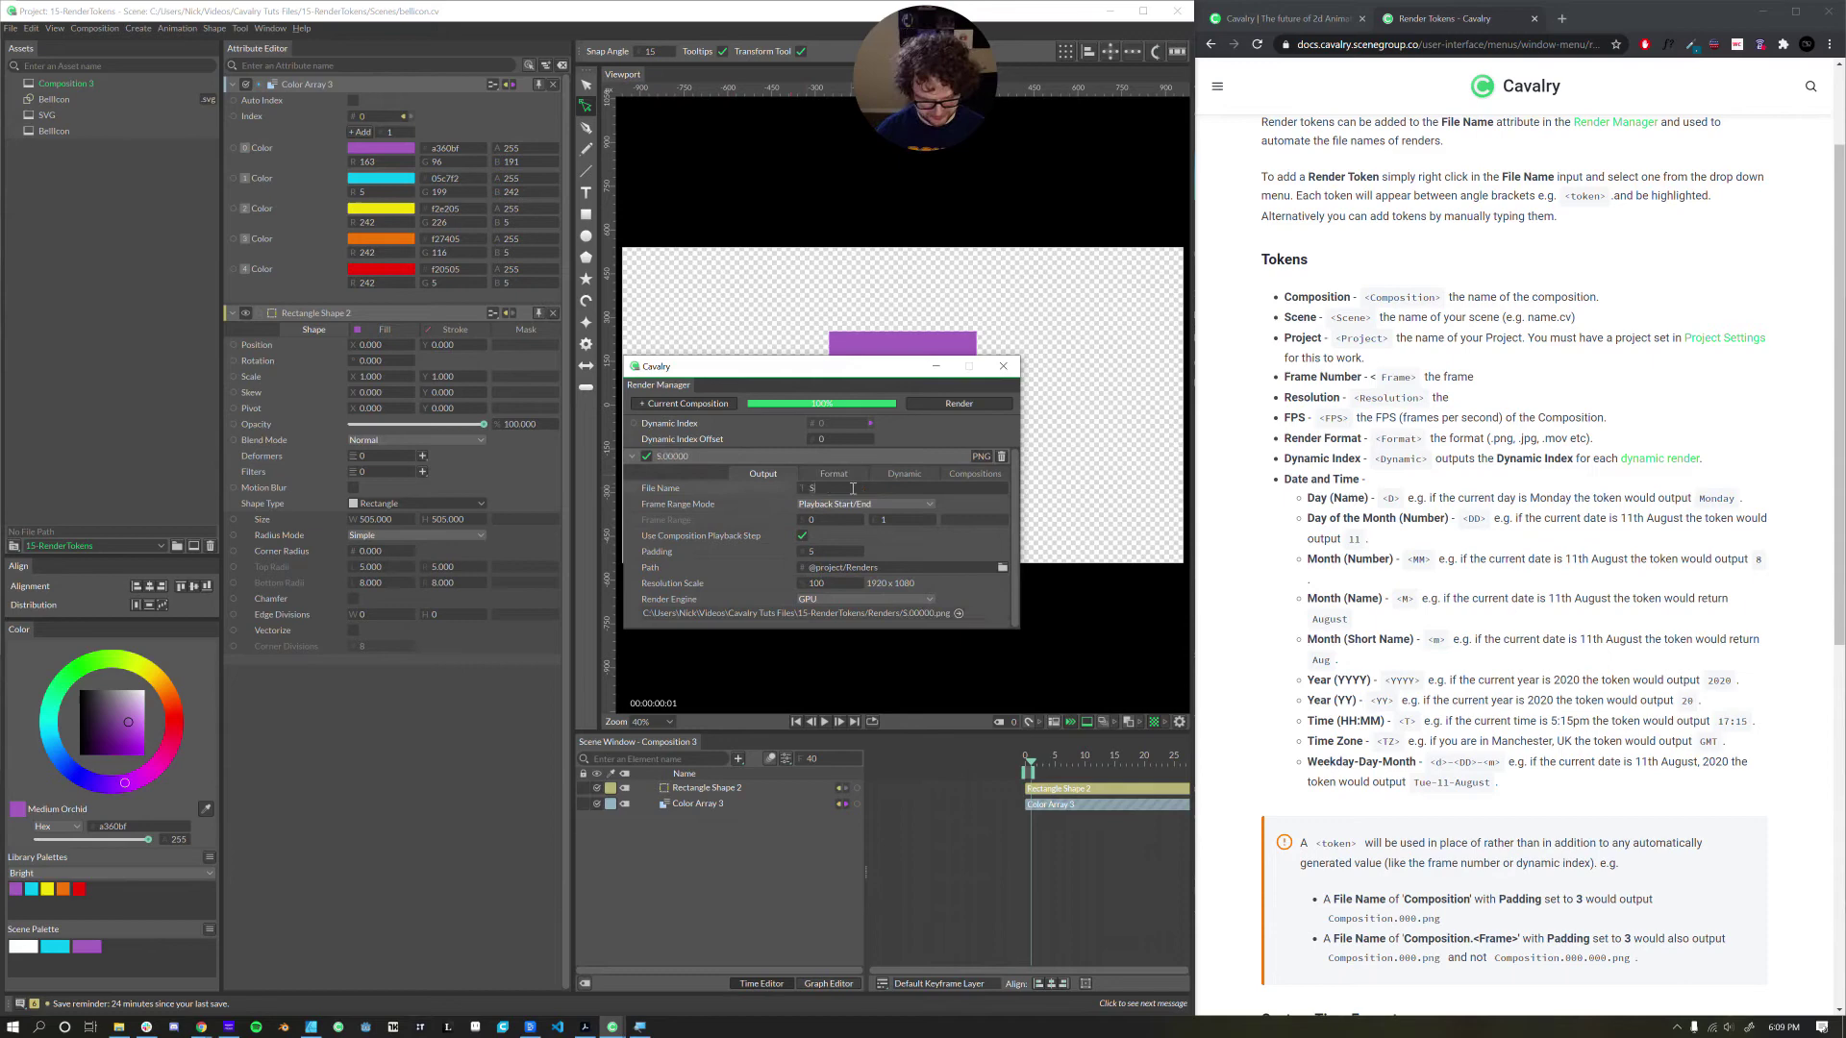
type("quare_")
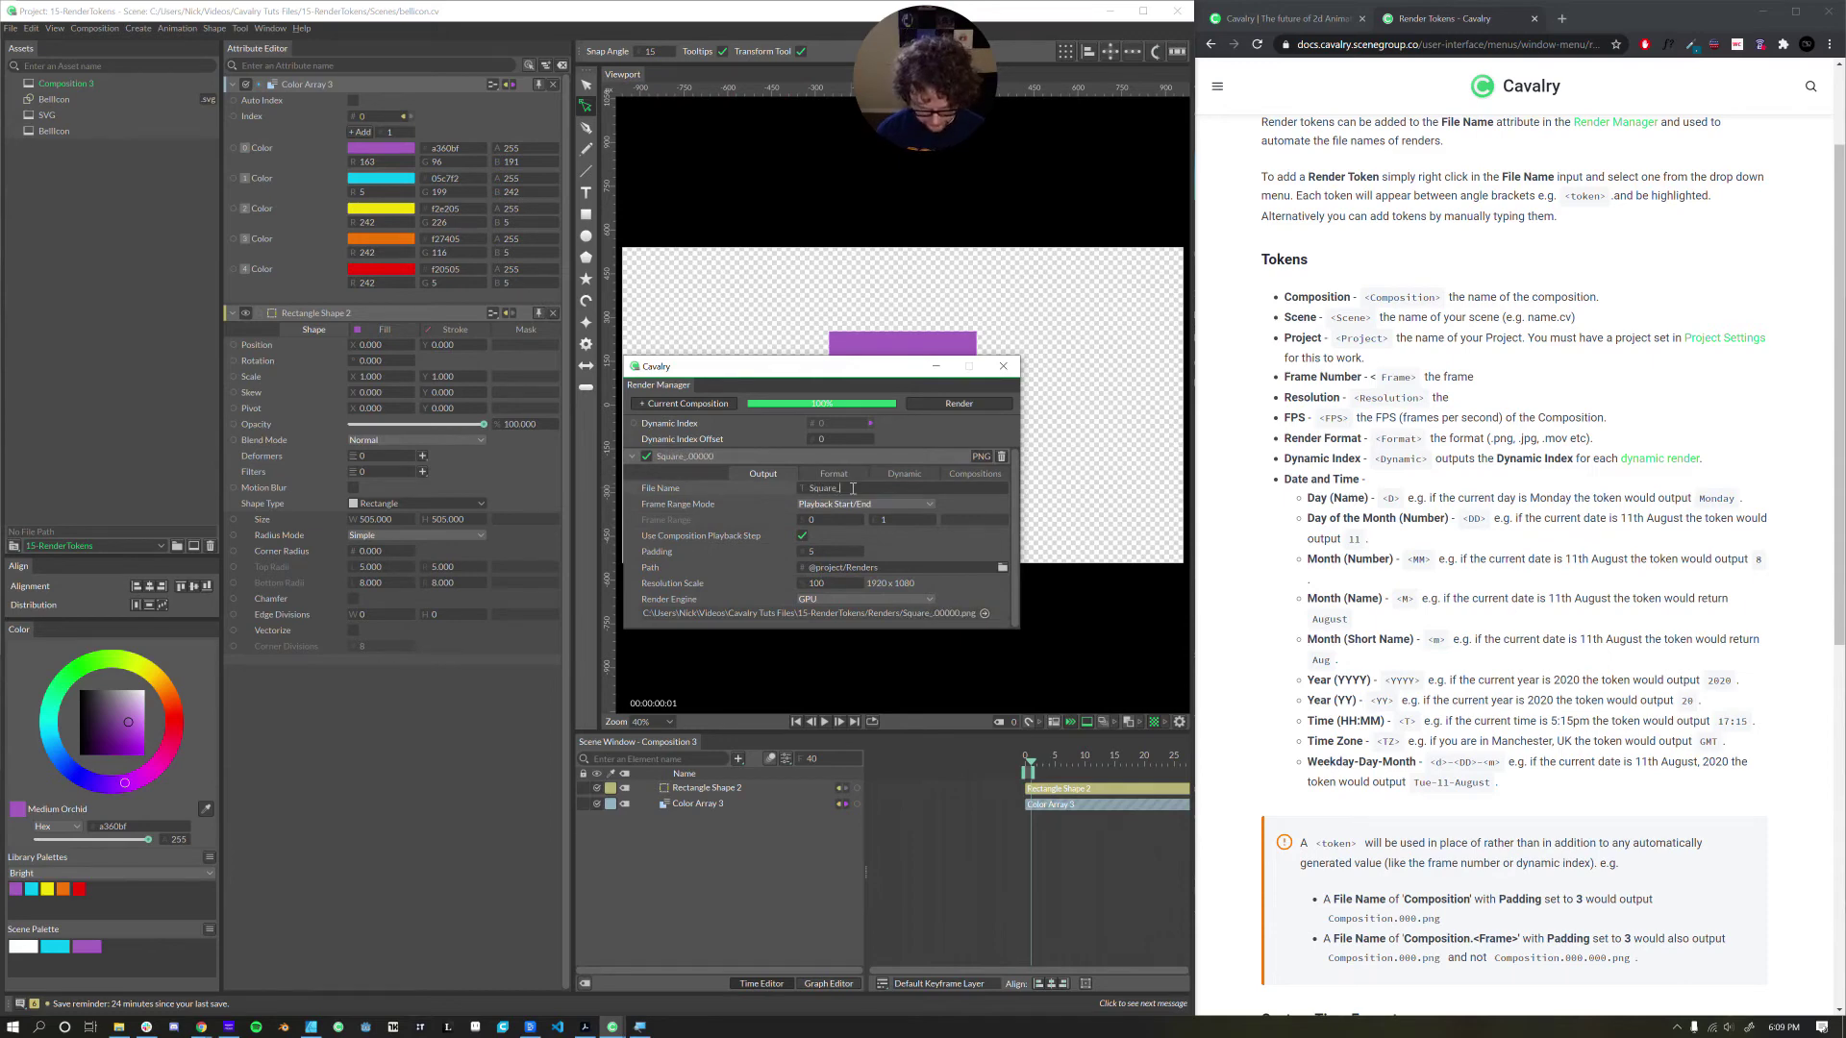
- Add the Dynamic and Frame tokens so the File Name reads Square_<Dynamic>_<Frame>
right_click(853, 488)
left_click(899, 488)
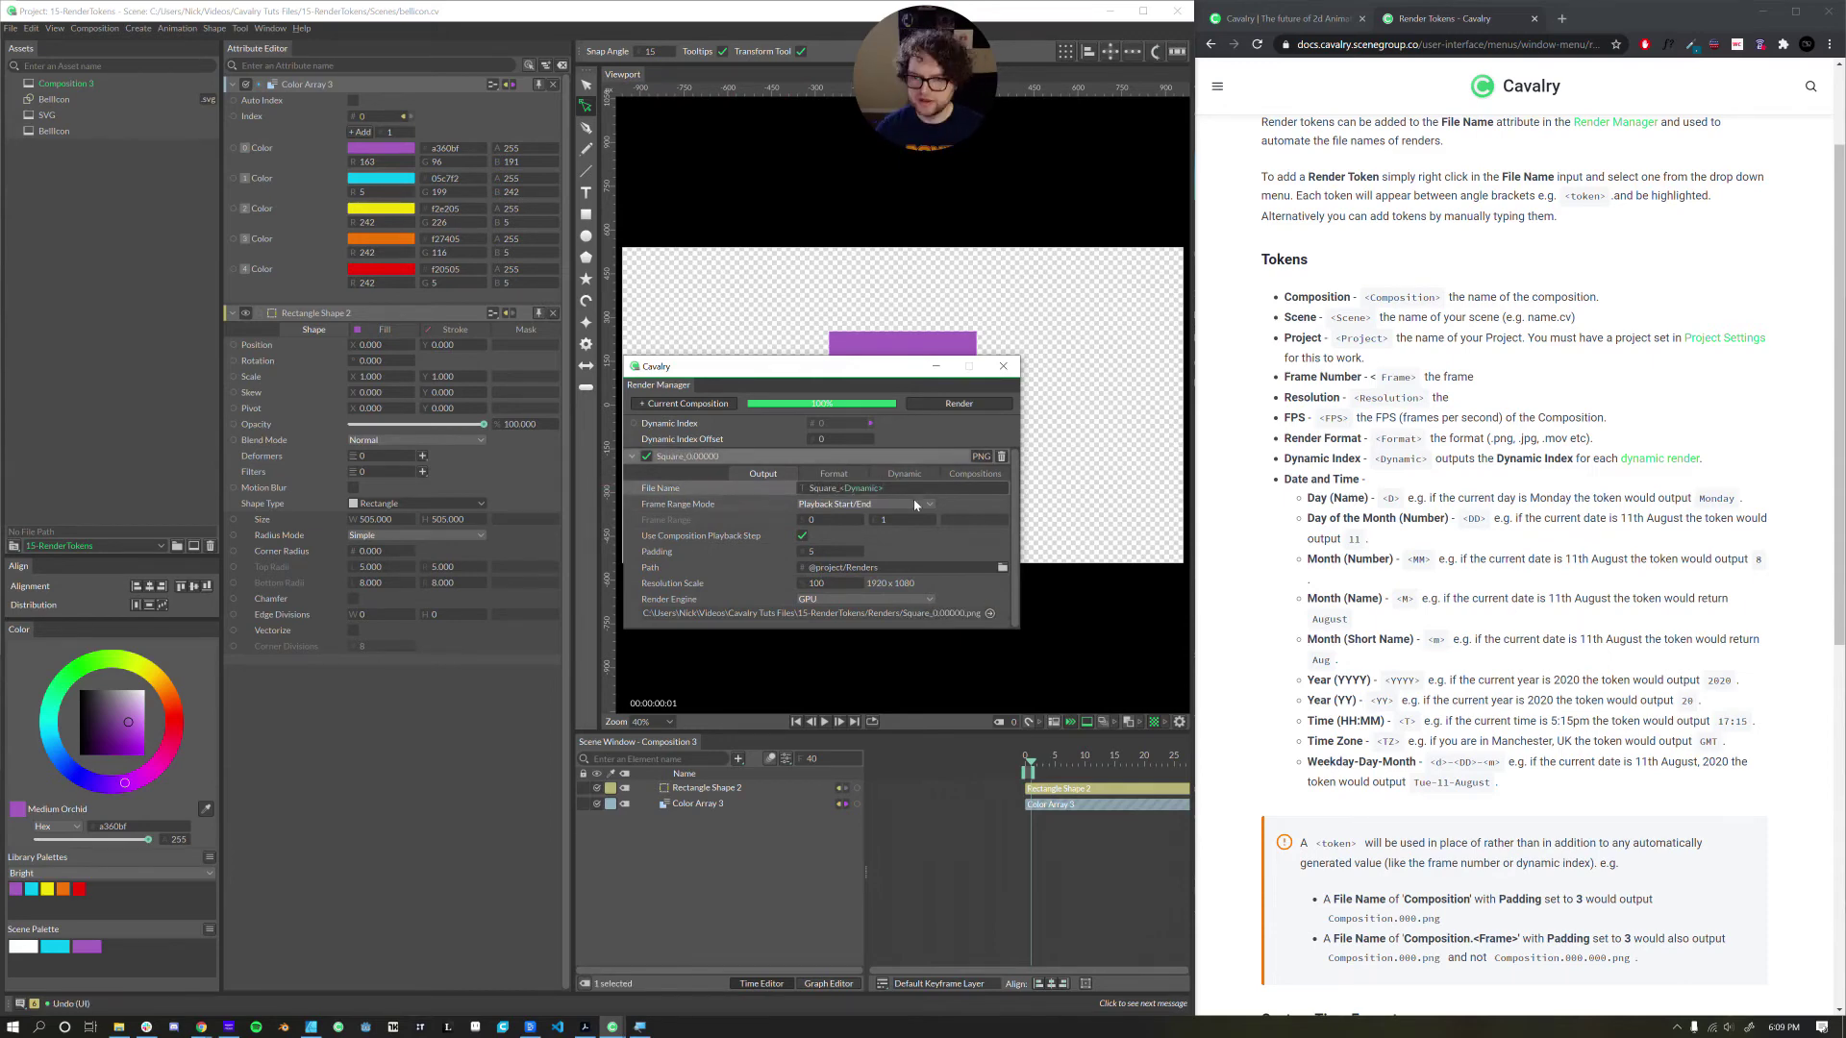
type("_<")
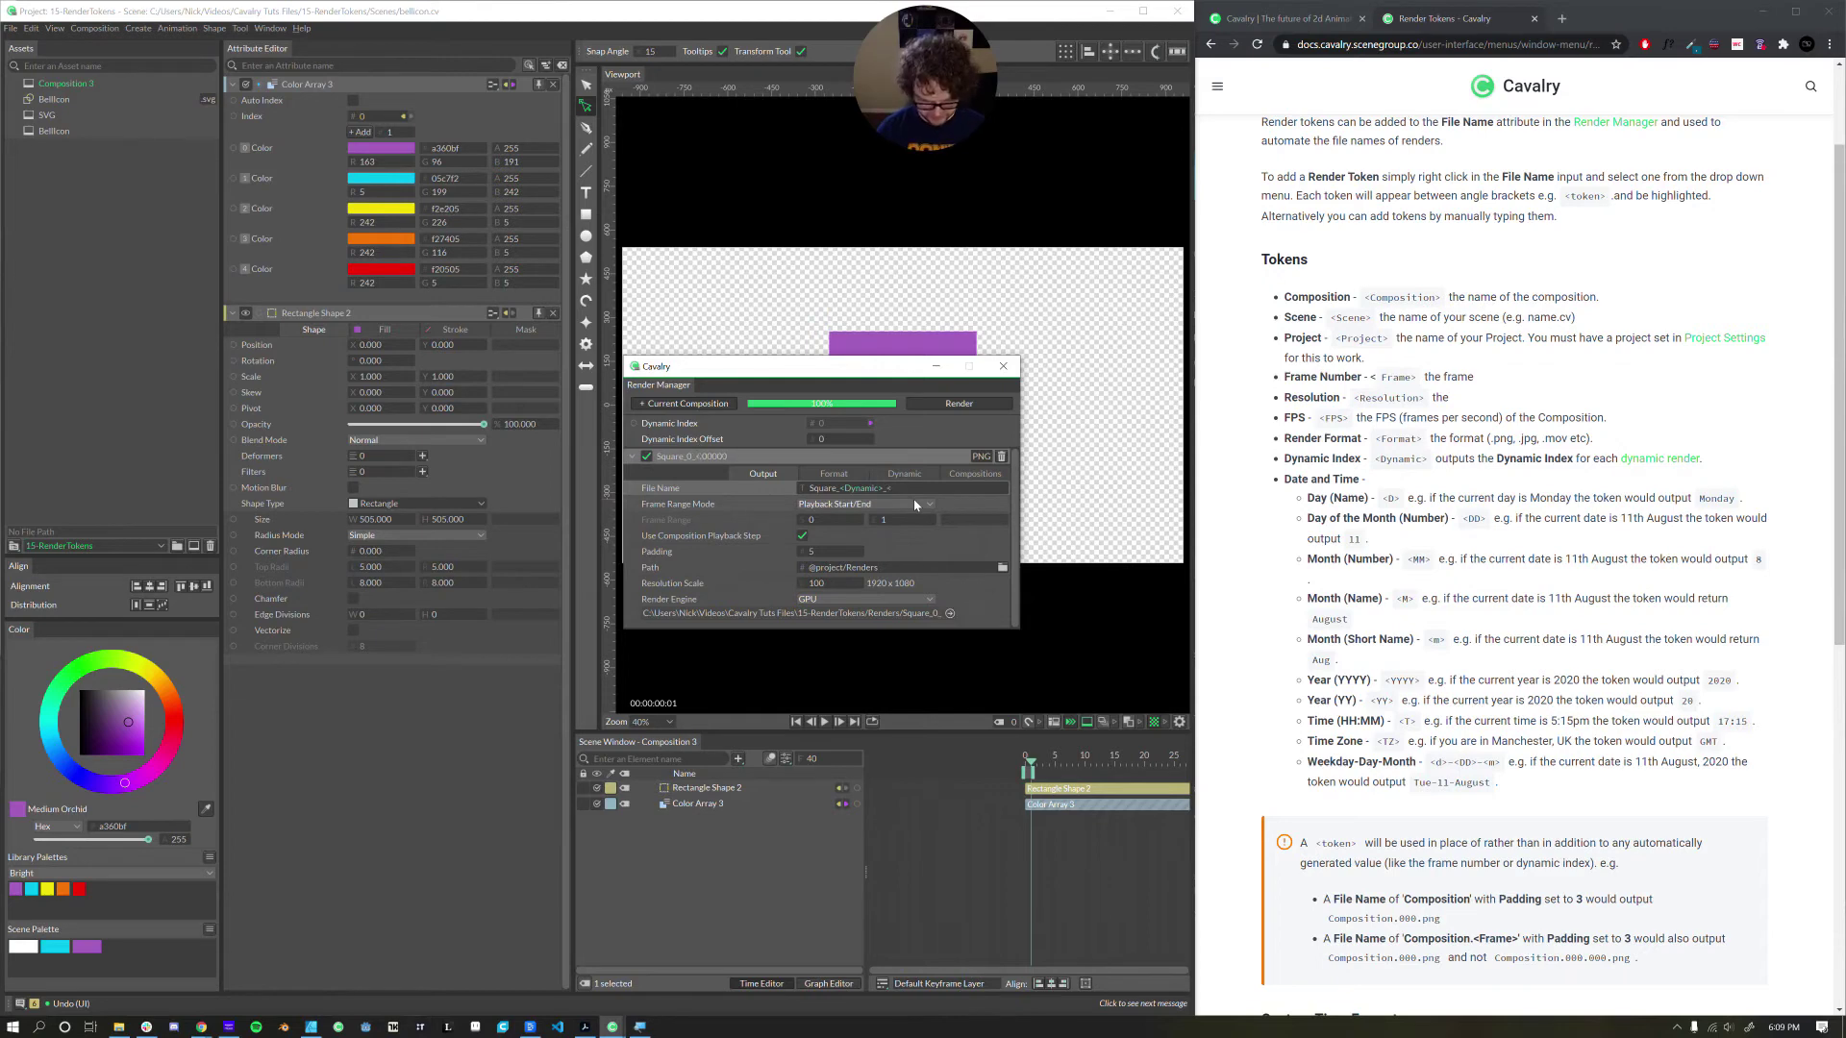
right_click(805, 488)
left_click(771, 478)
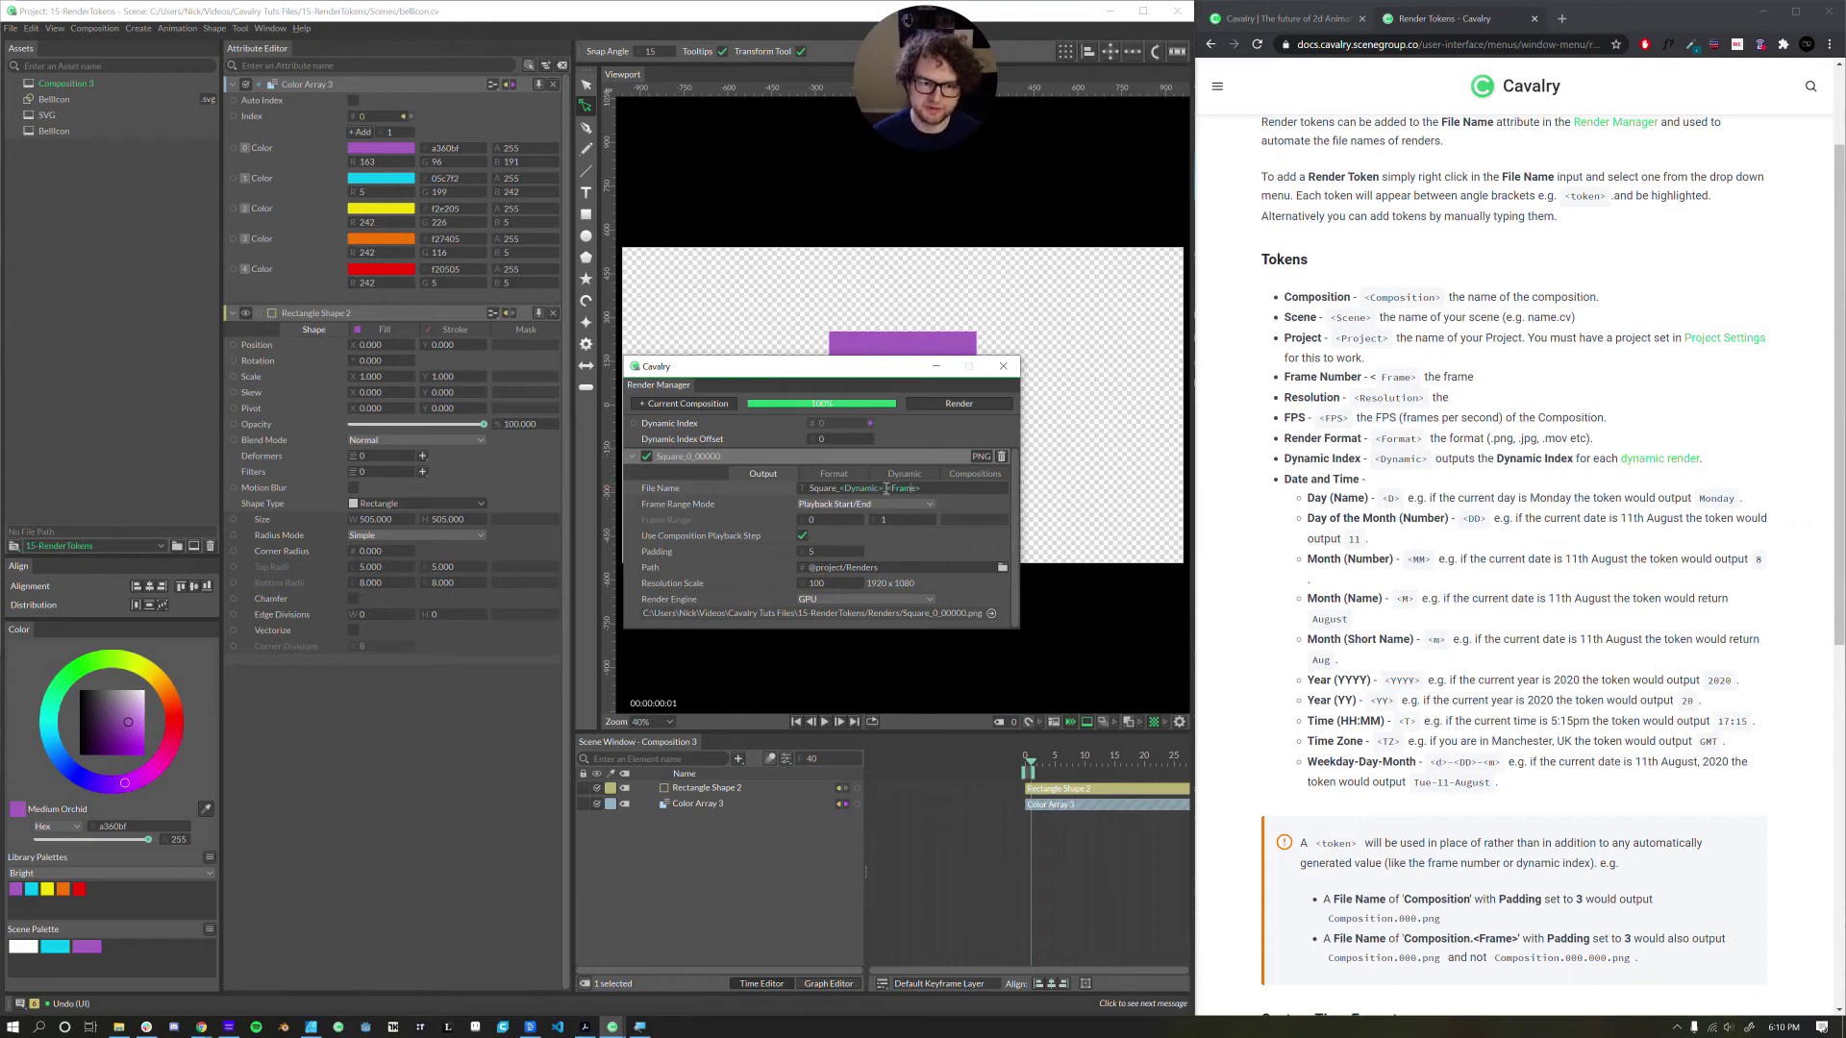
left_click_drag(924, 489, 882, 489)
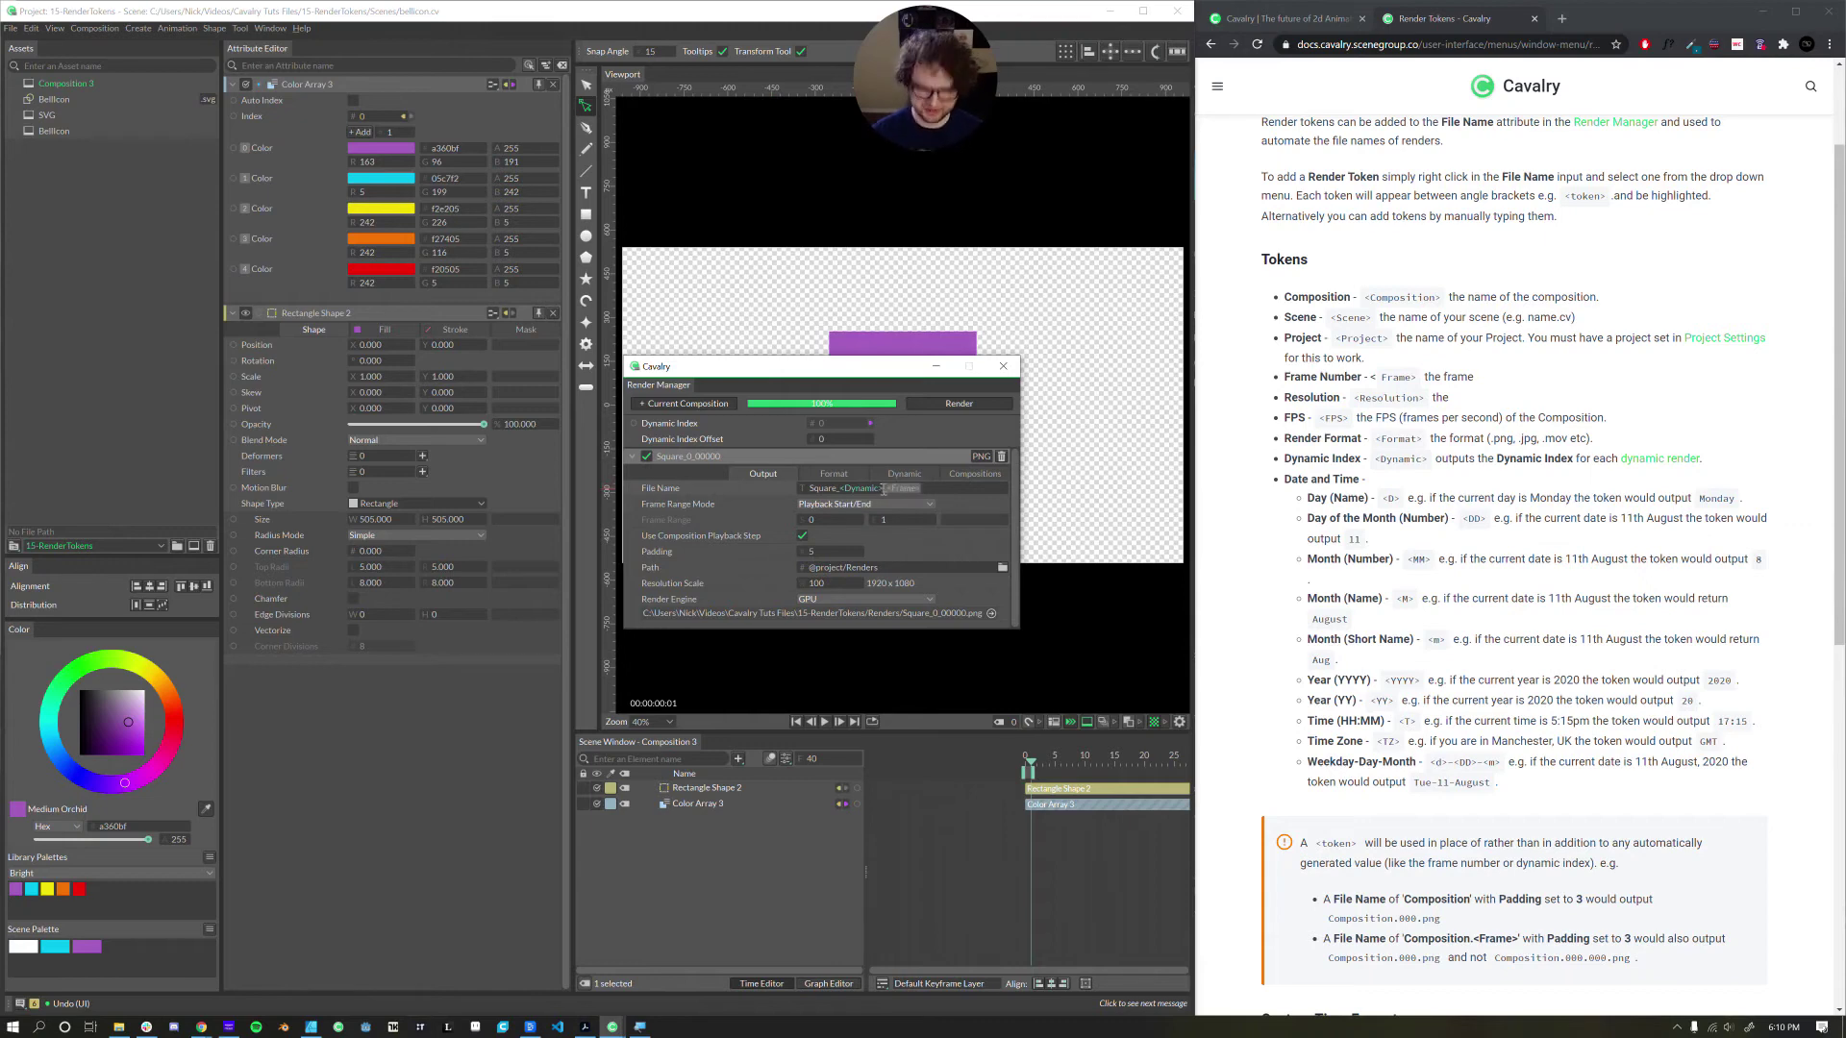
key("BackSpace")
key("ctrl+z")
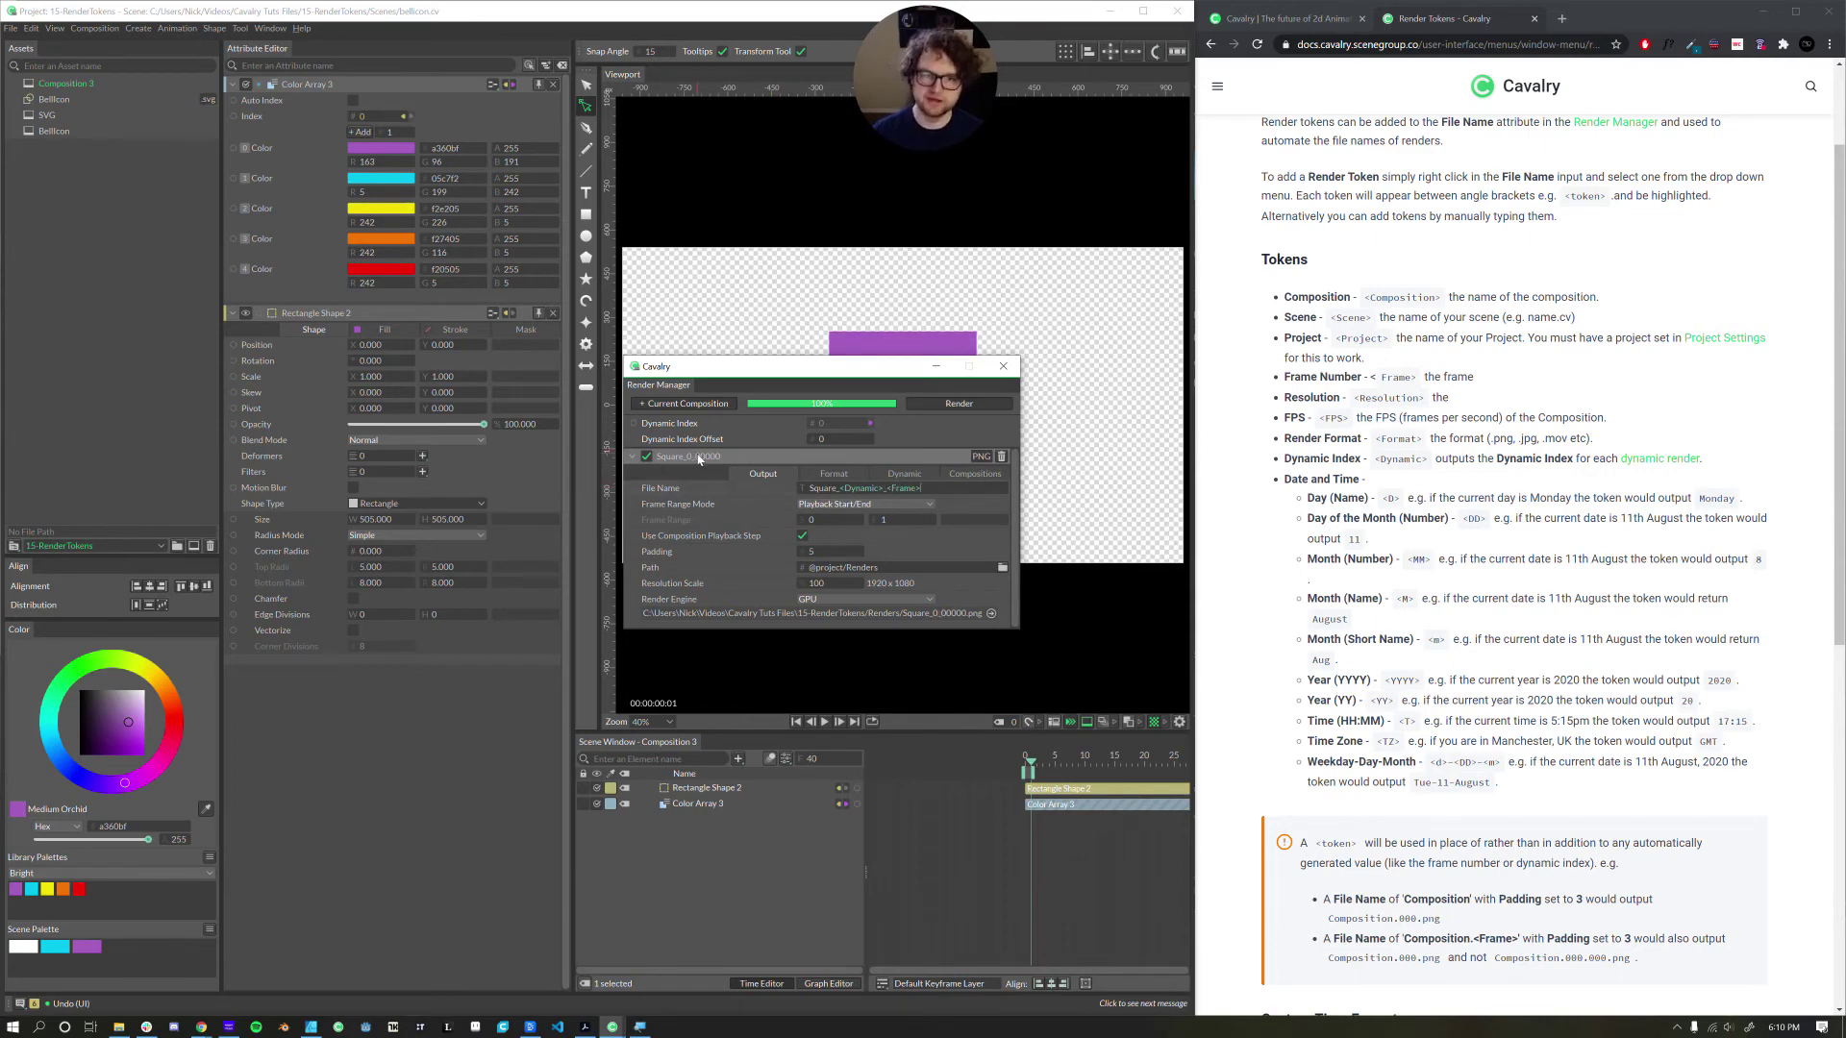
- Render one PNG per palette colour and check Square_0 through Square_4 in Renders
left_click(959, 404)
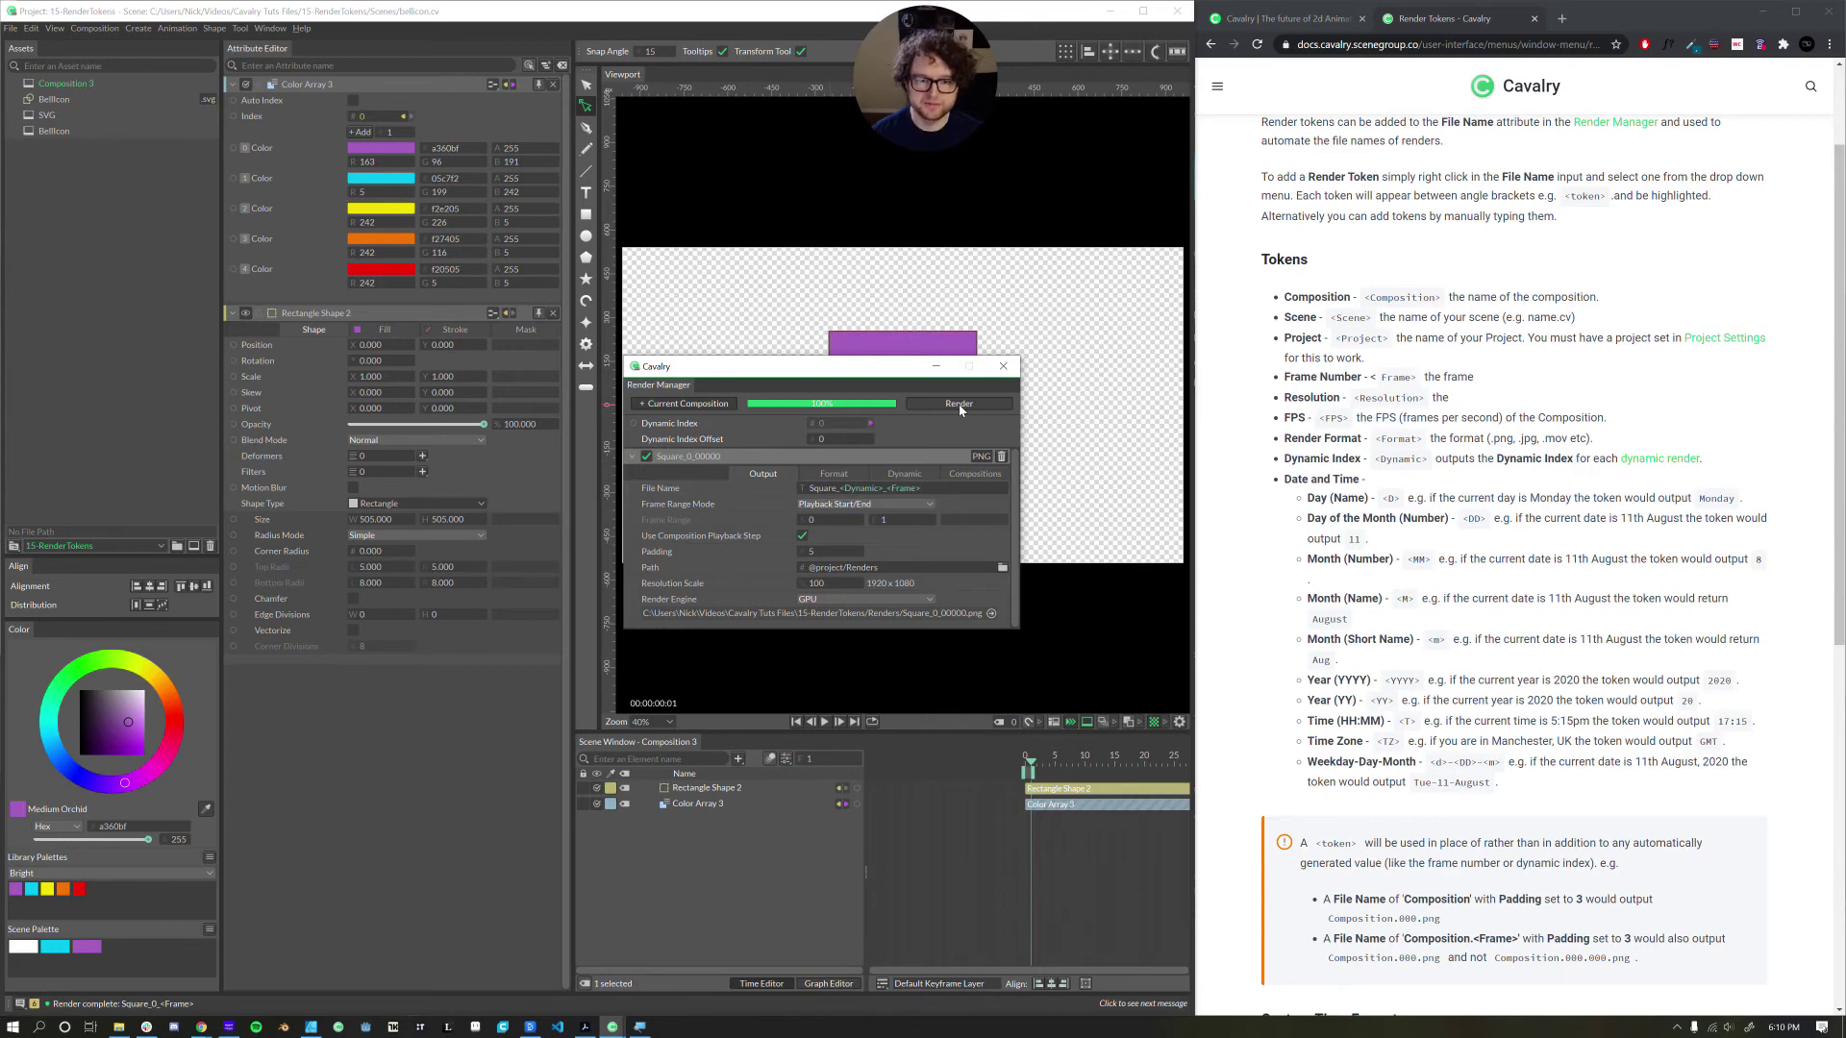
left_click(960, 403)
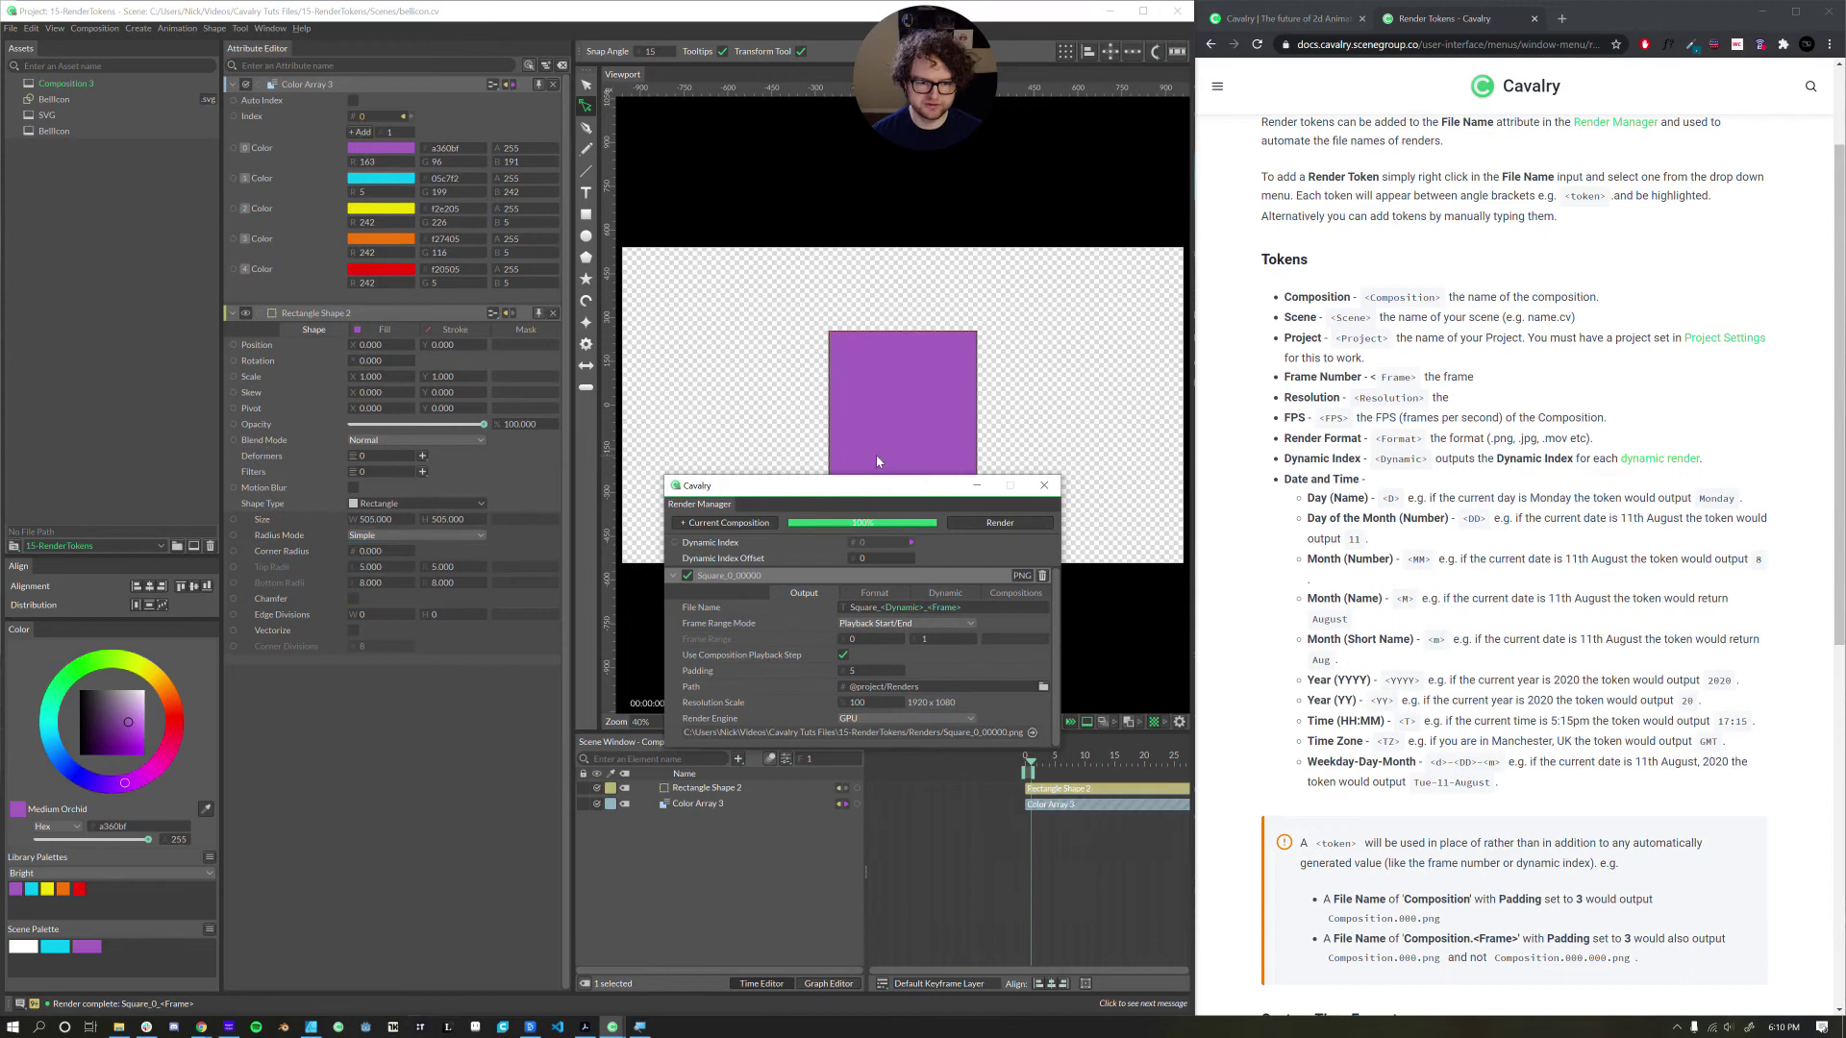
key("alt+Tab")
left_click(633, 625)
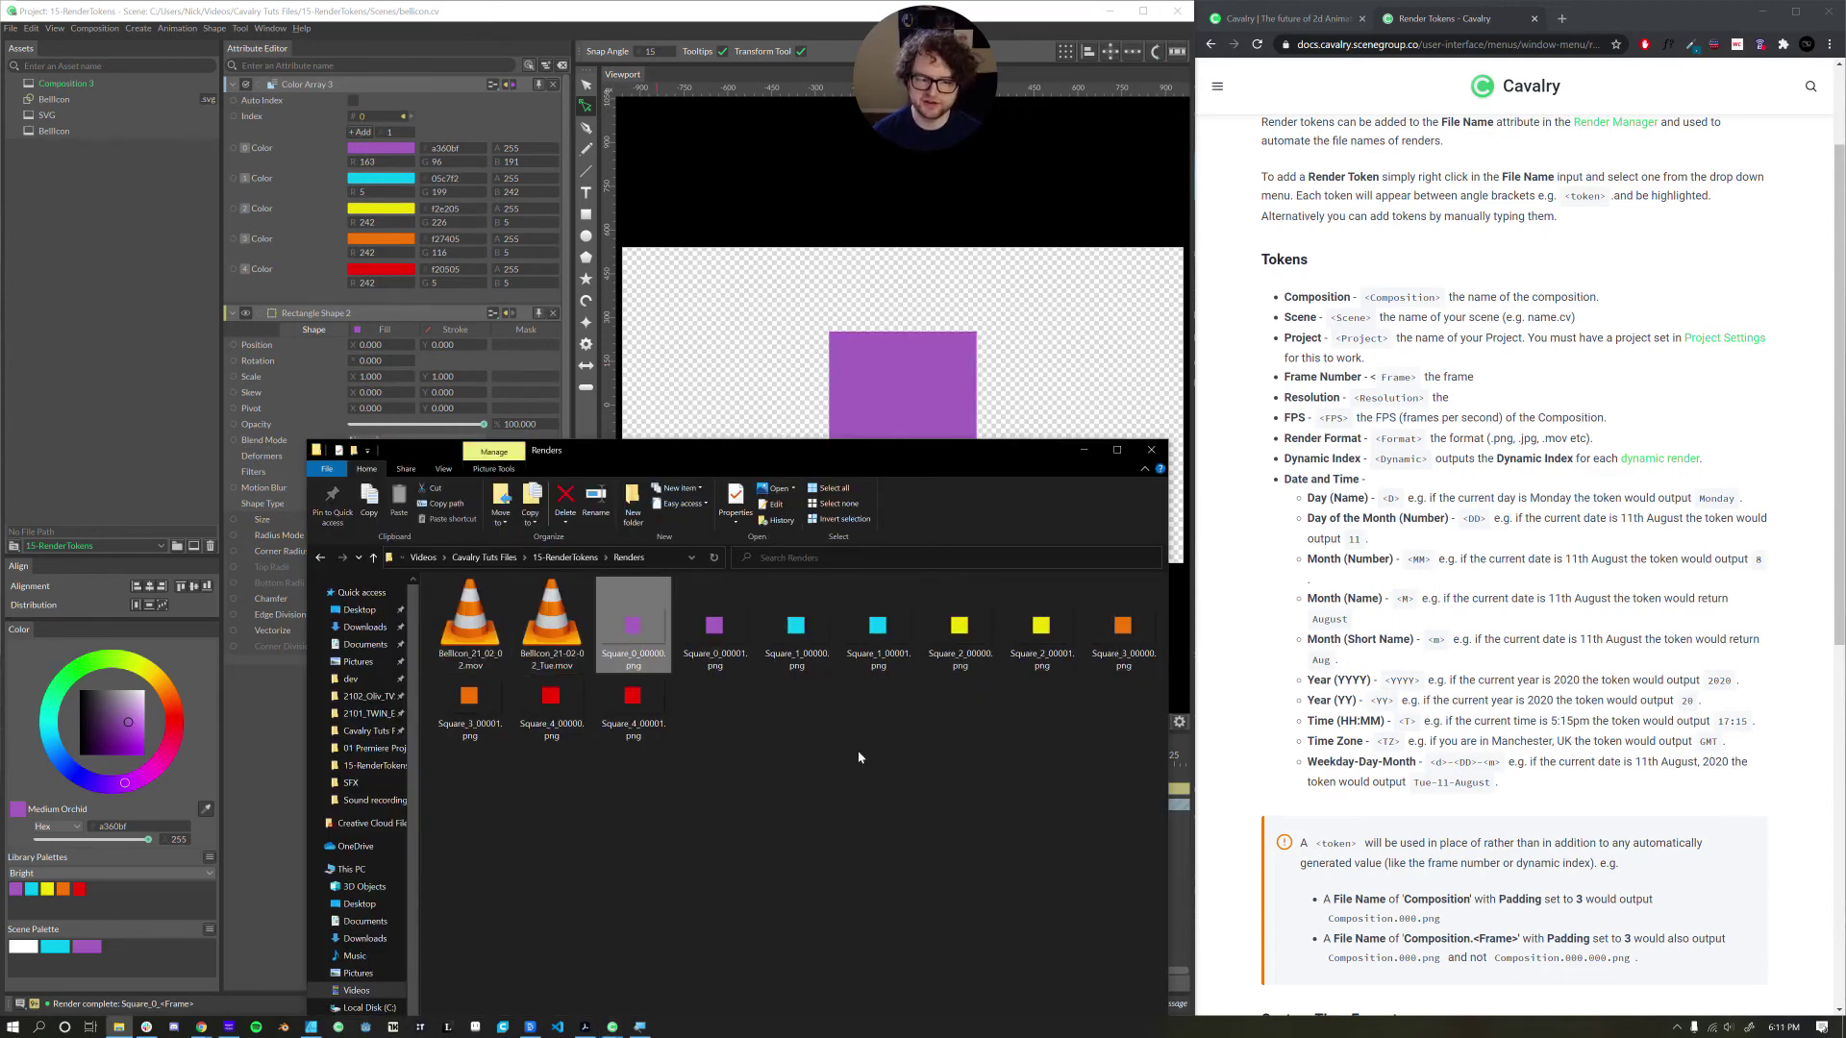
left_click(838, 503)
key("alt+Tab")
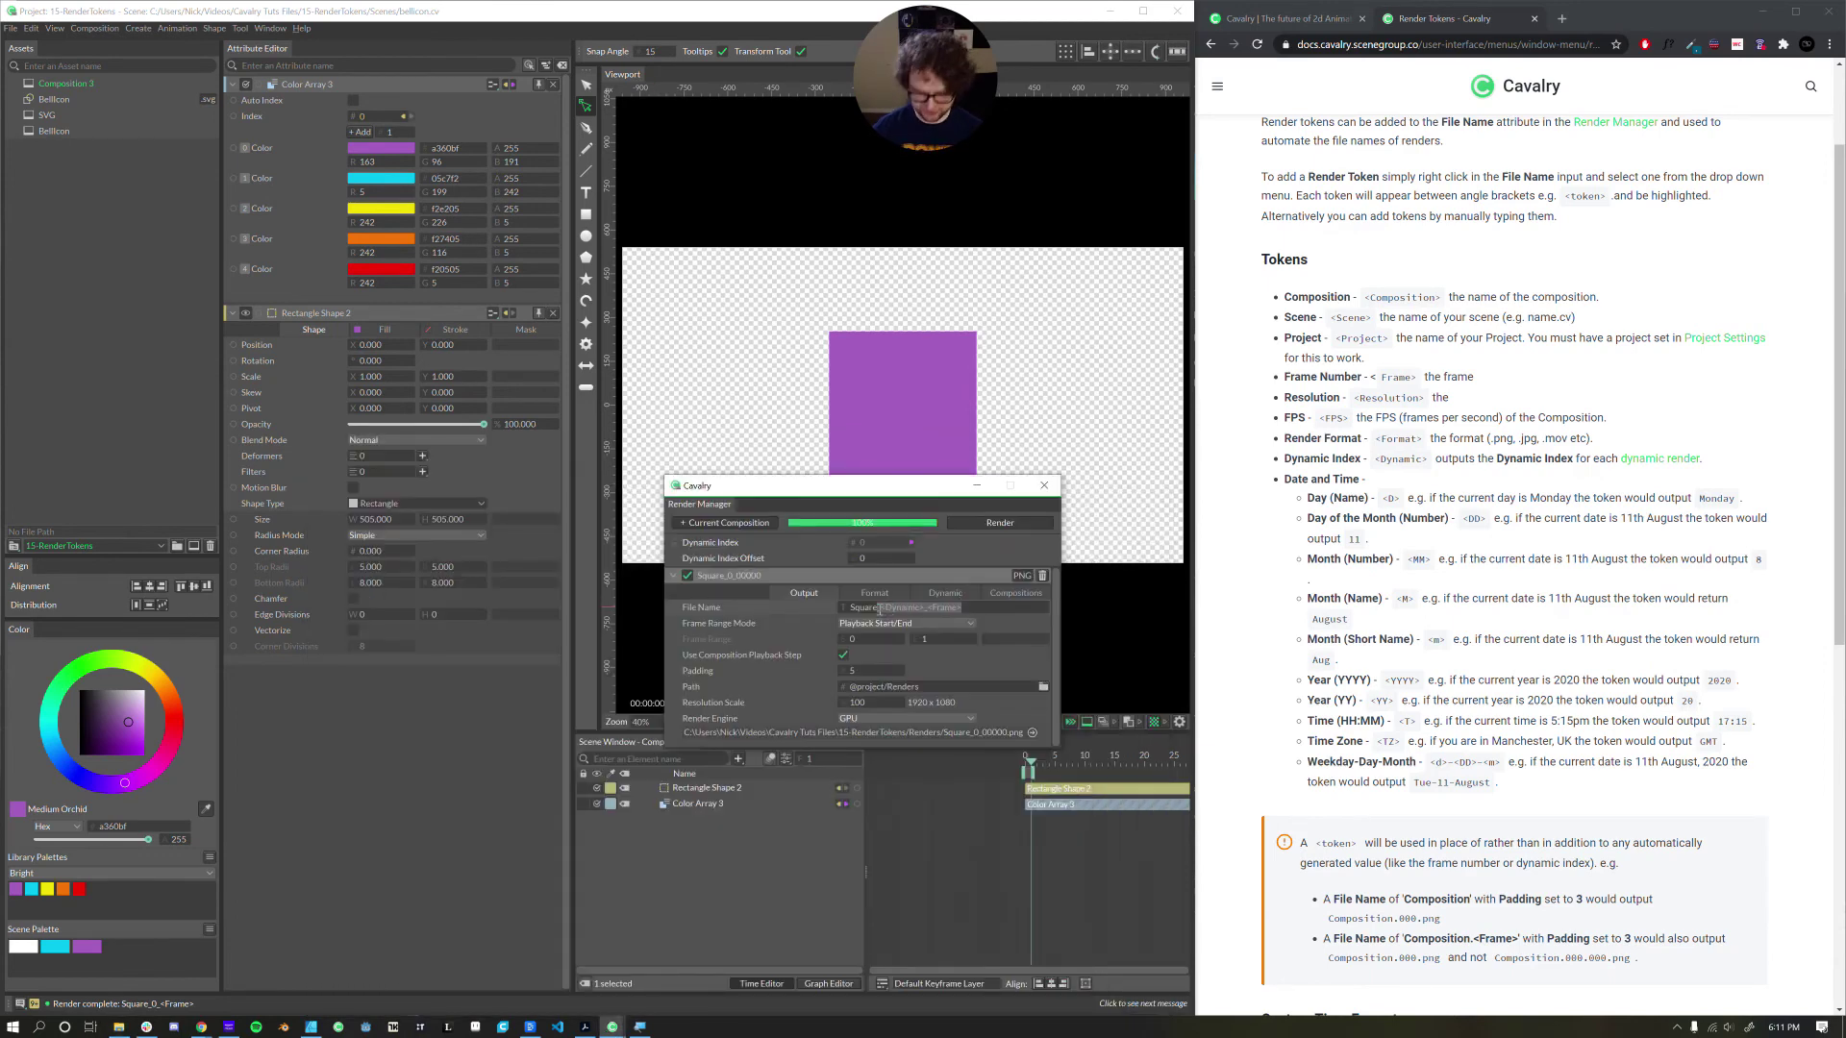
- Change the File Name to Square_<Frame> and re-render the squares for every colour index
type("<Fram")
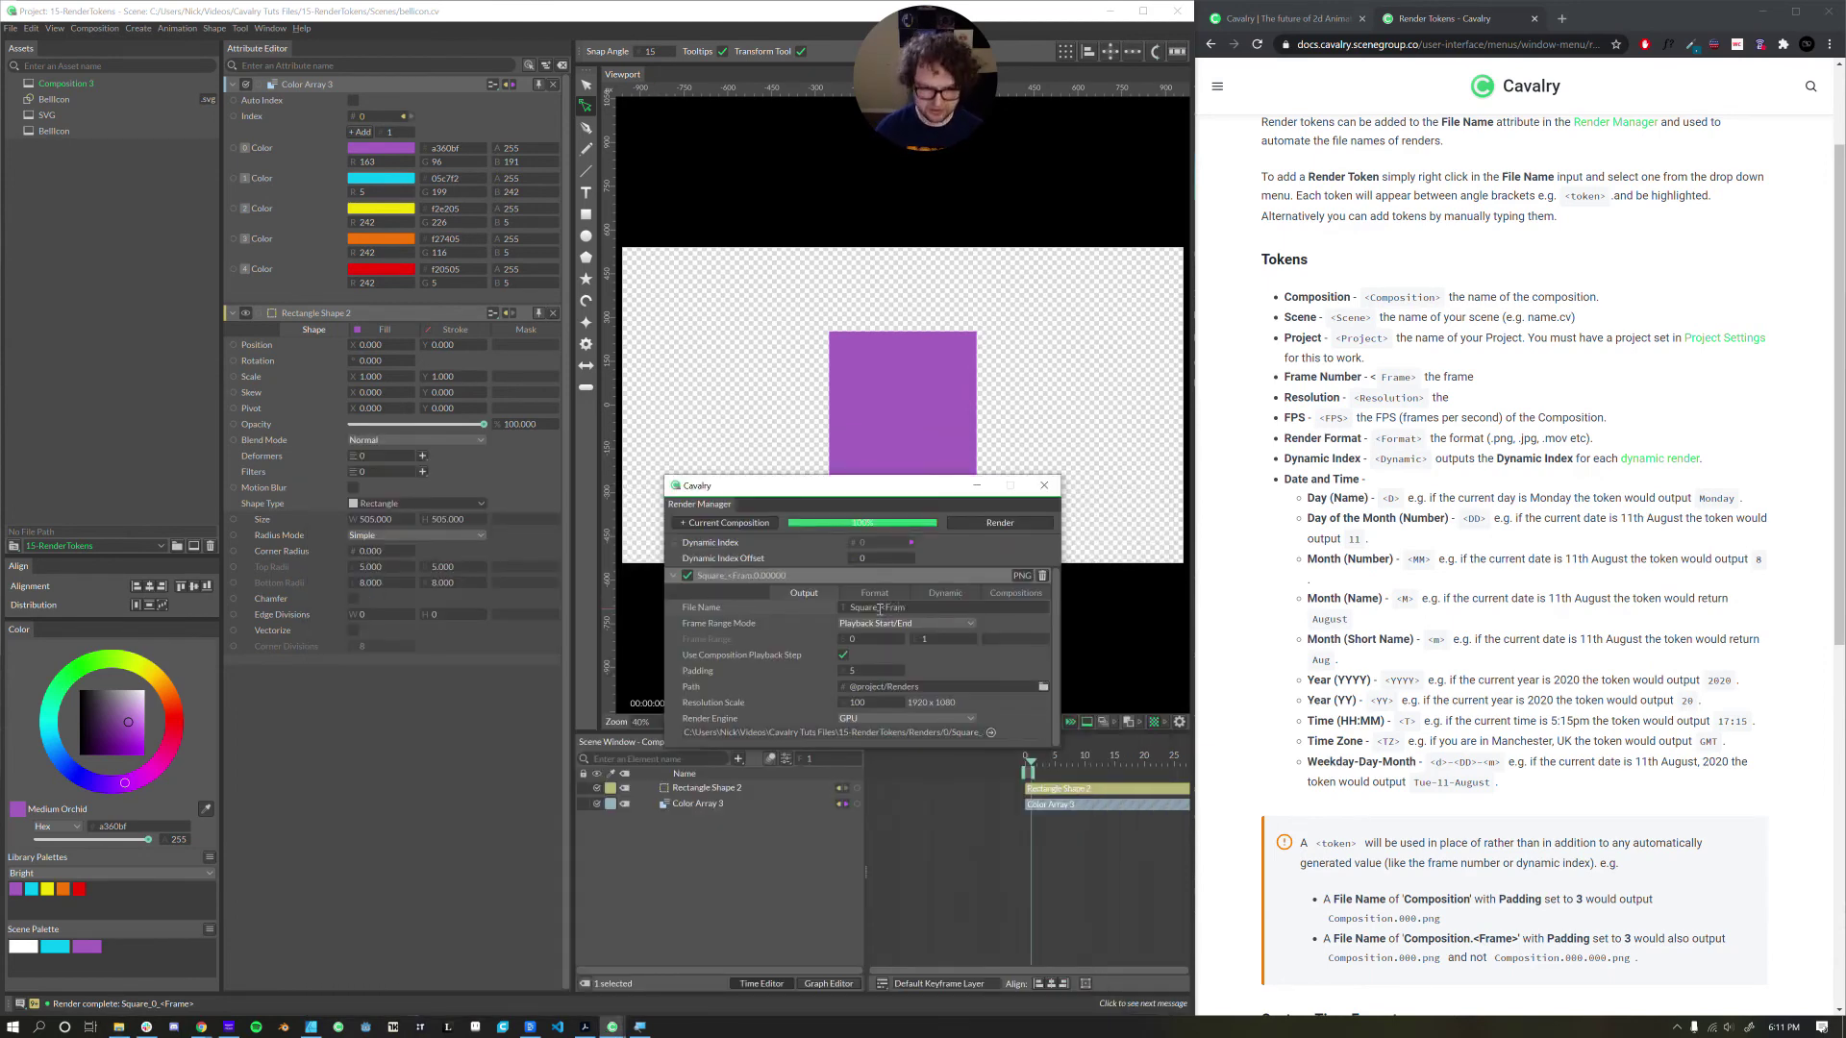
type("e>")
left_click(973, 522)
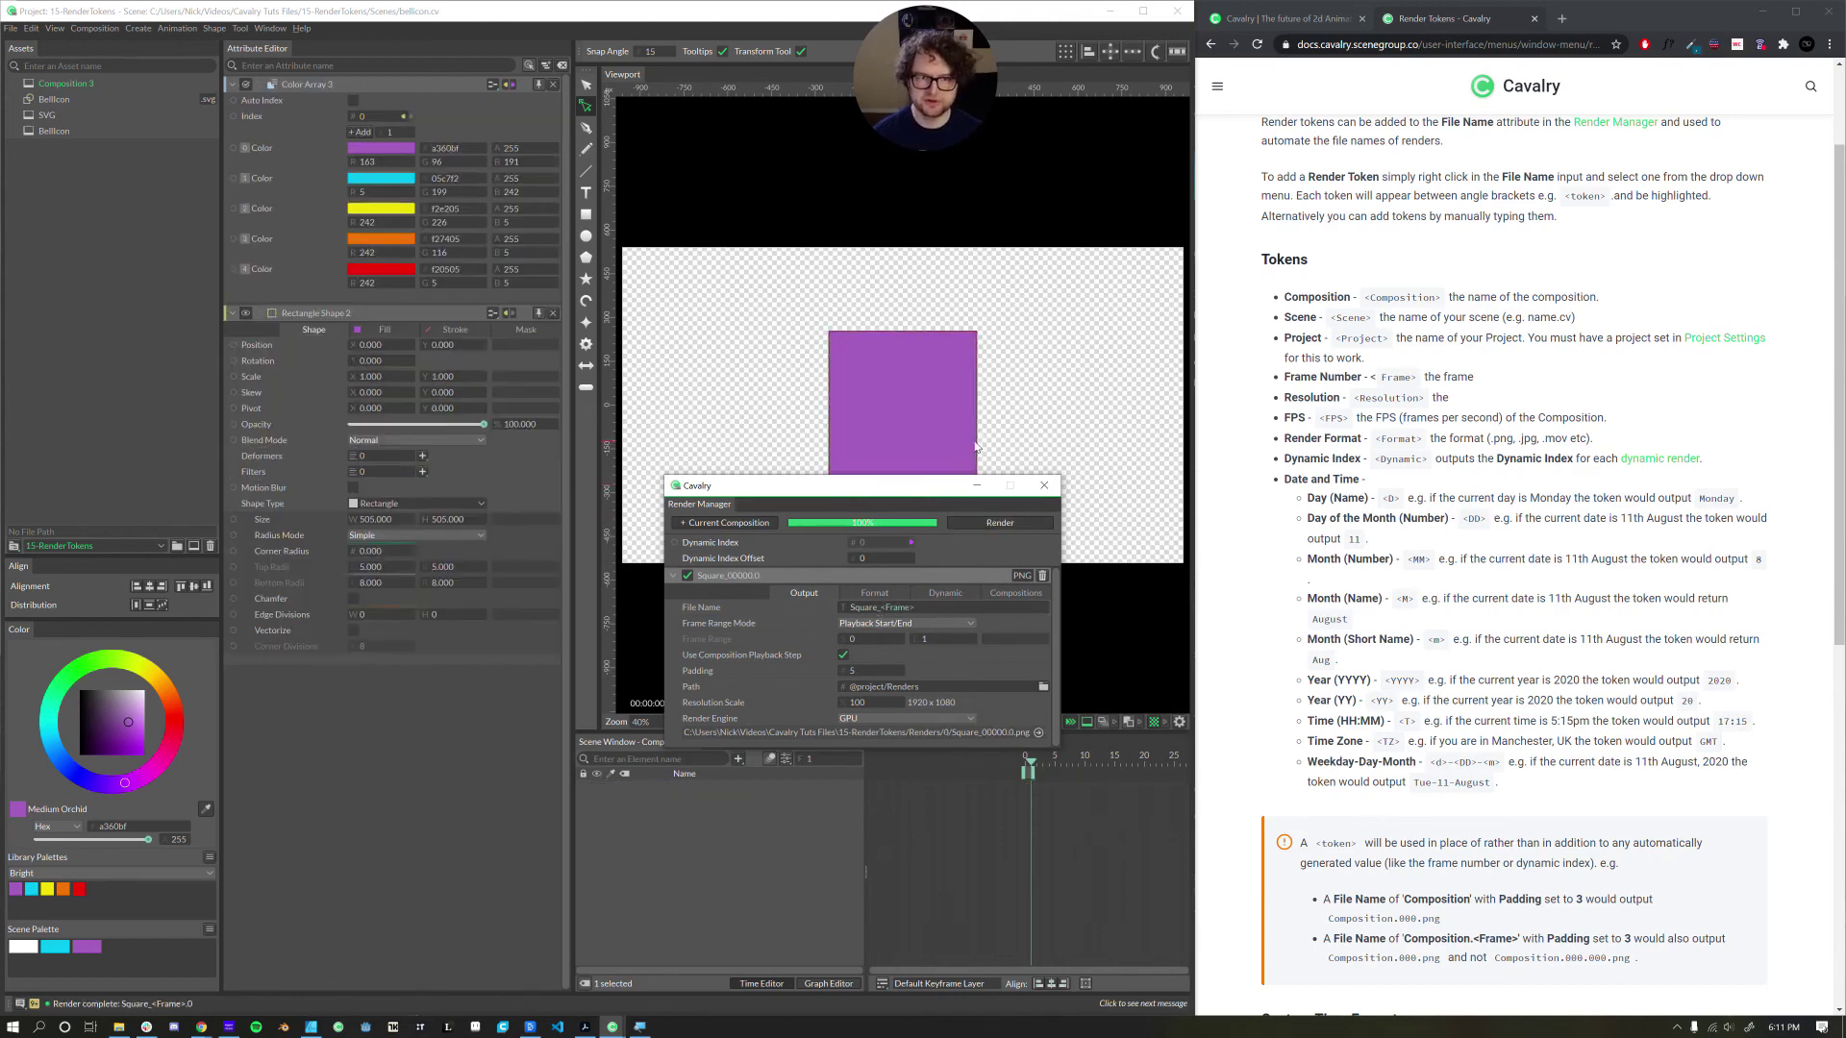
- Switch to the Renders folder to view the new numbered subfolders 0 to 4
key("alt+Tab")
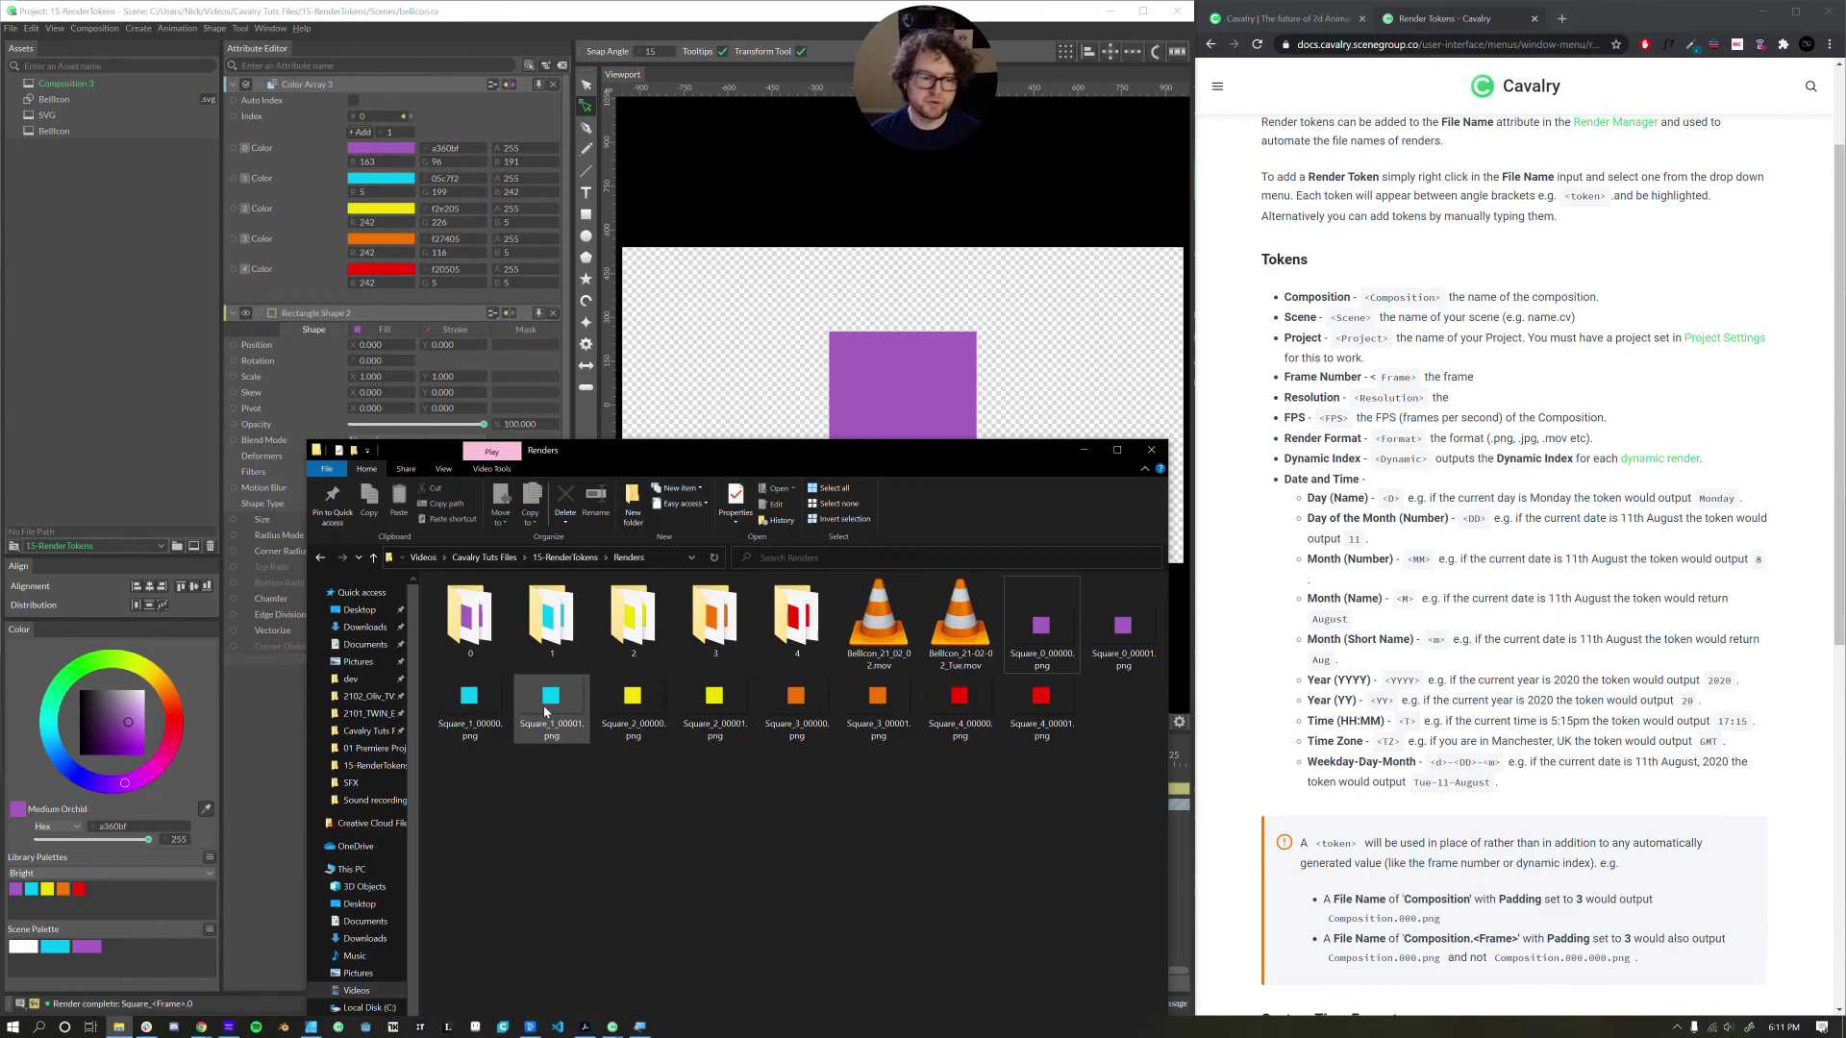